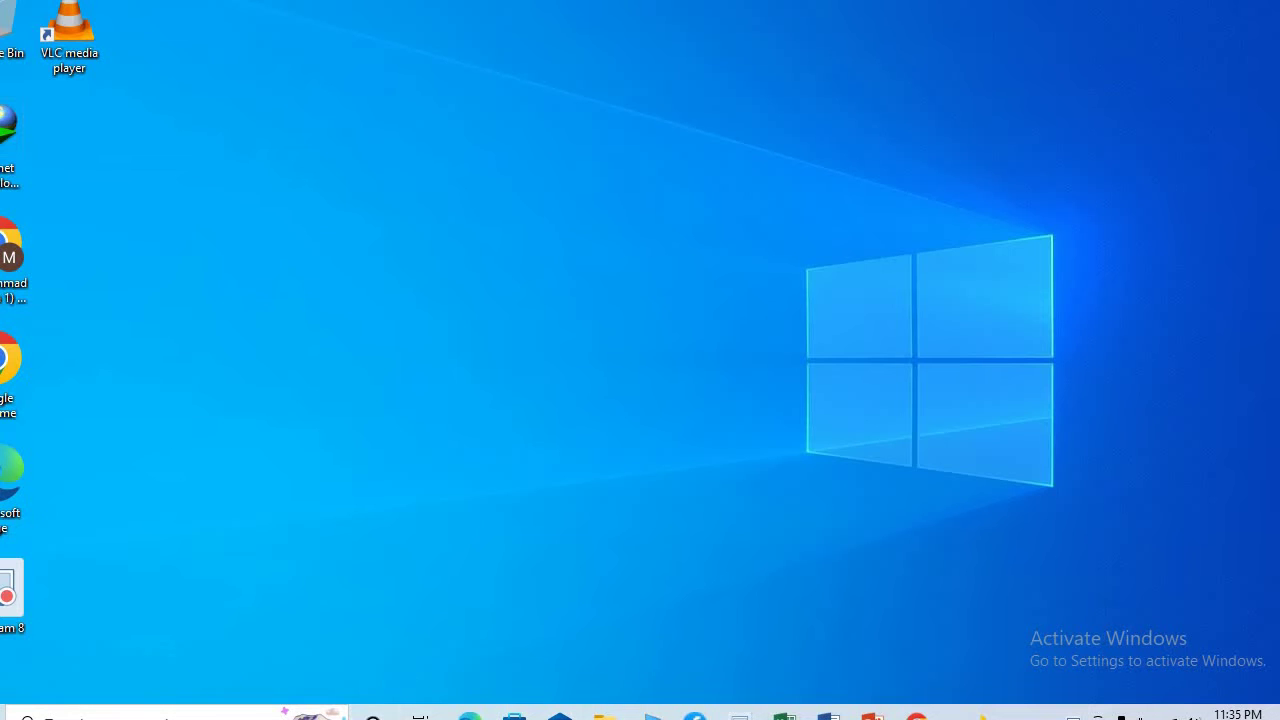
Step: Switch to Excel and insert the POWER function in the Power column's result cell, with M3 as number and M4 as power
click(784, 714)
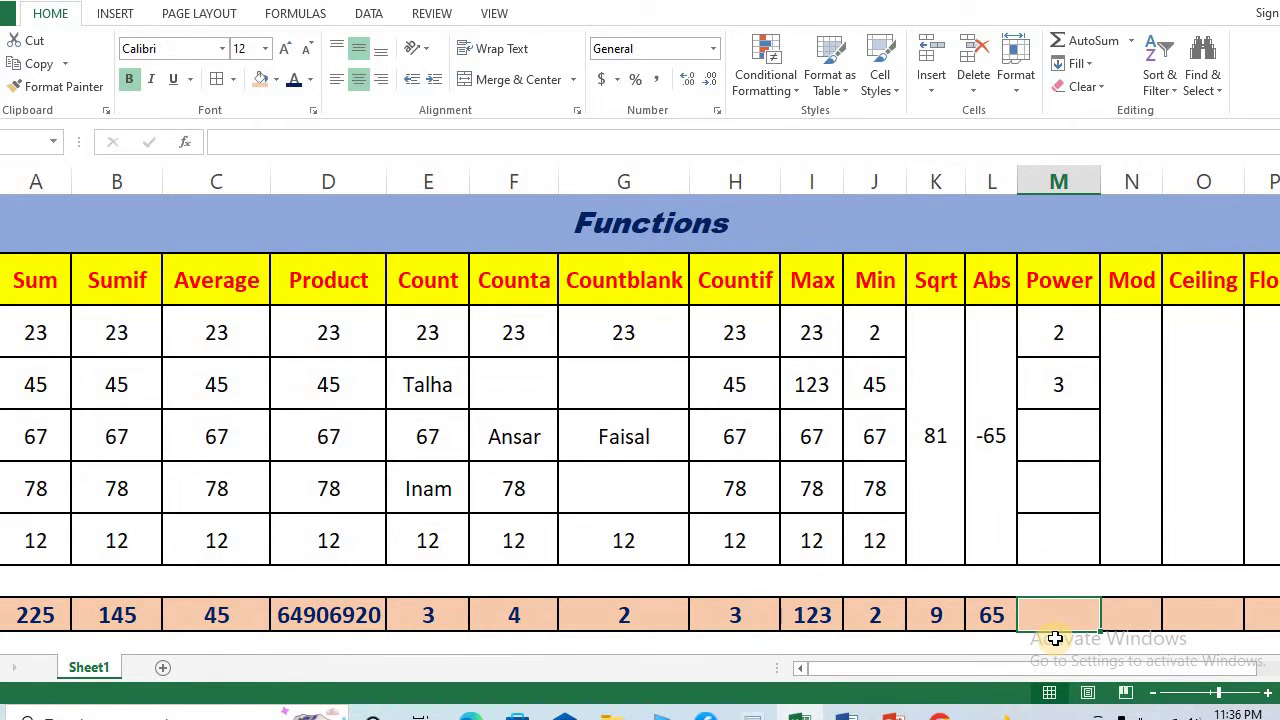
key(shift+F3)
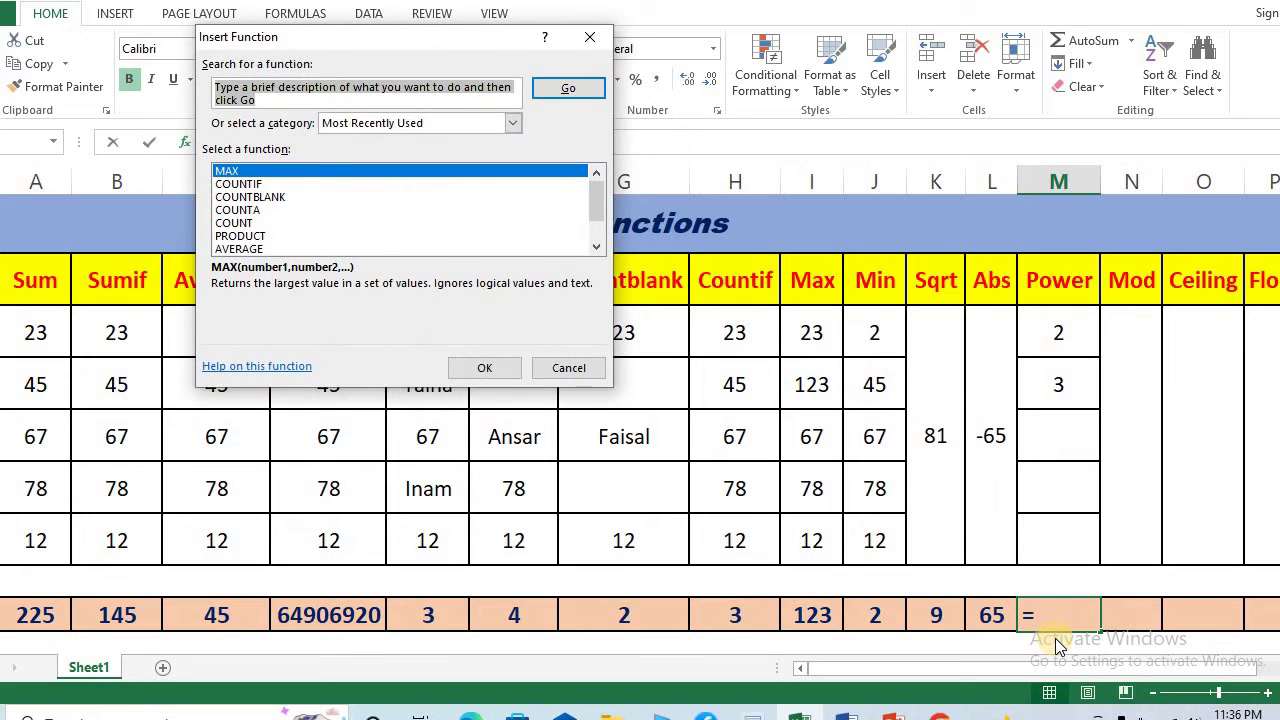
text(power)
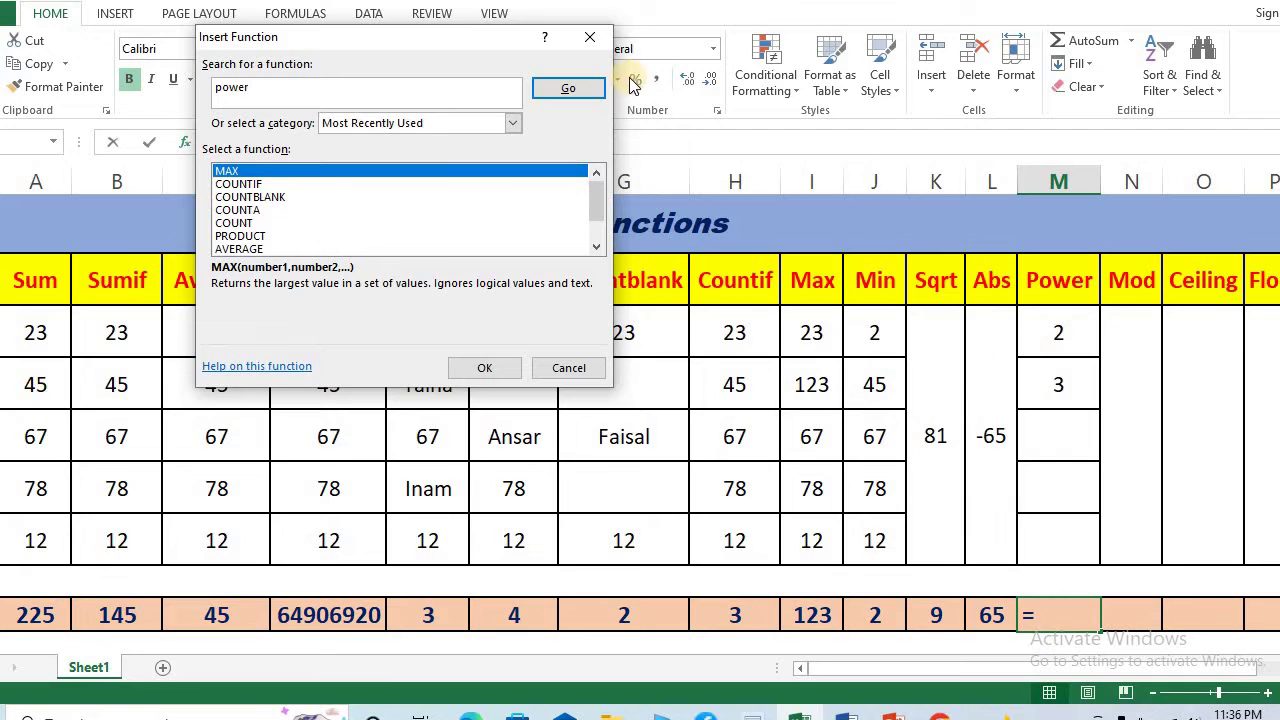
click(568, 90)
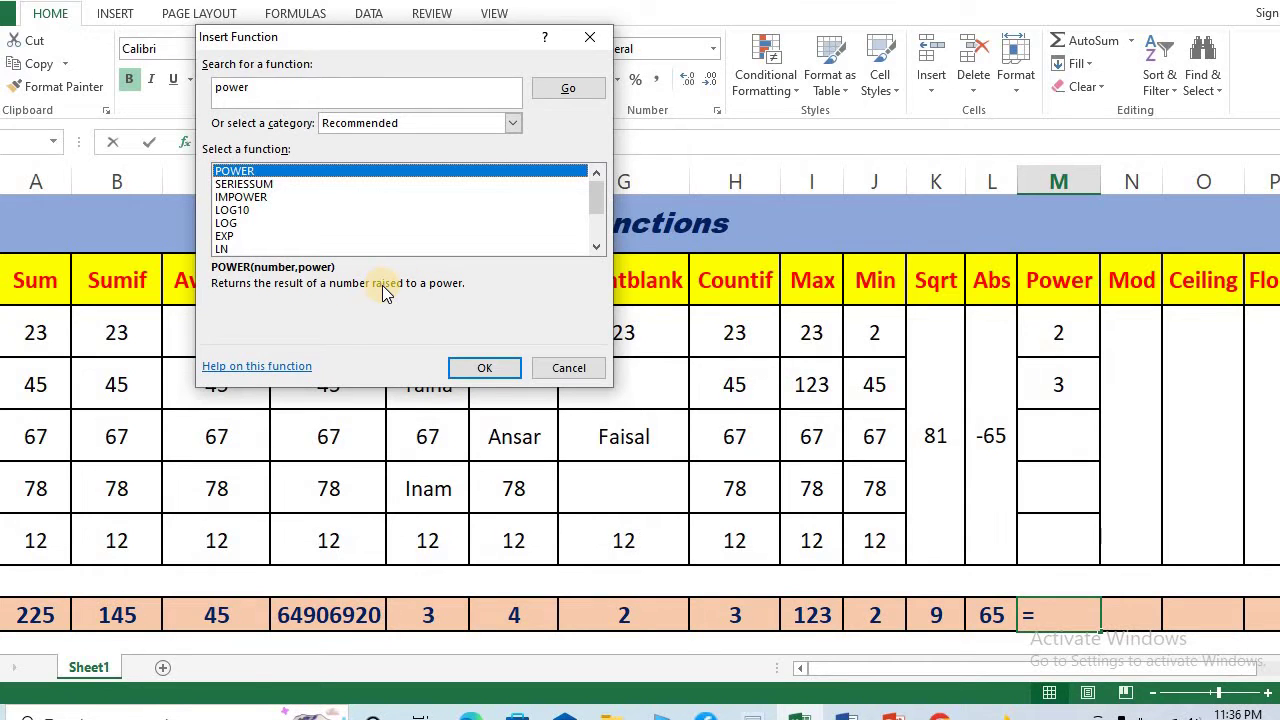
click(486, 367)
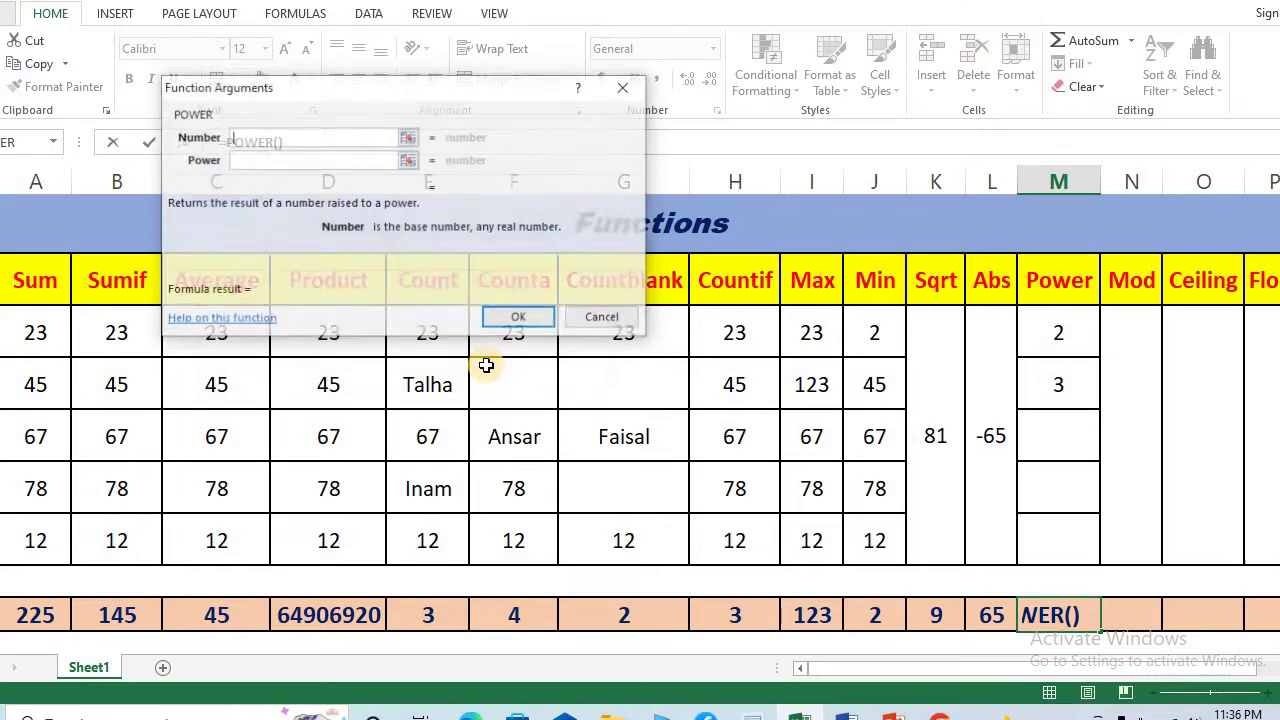
click(1058, 334)
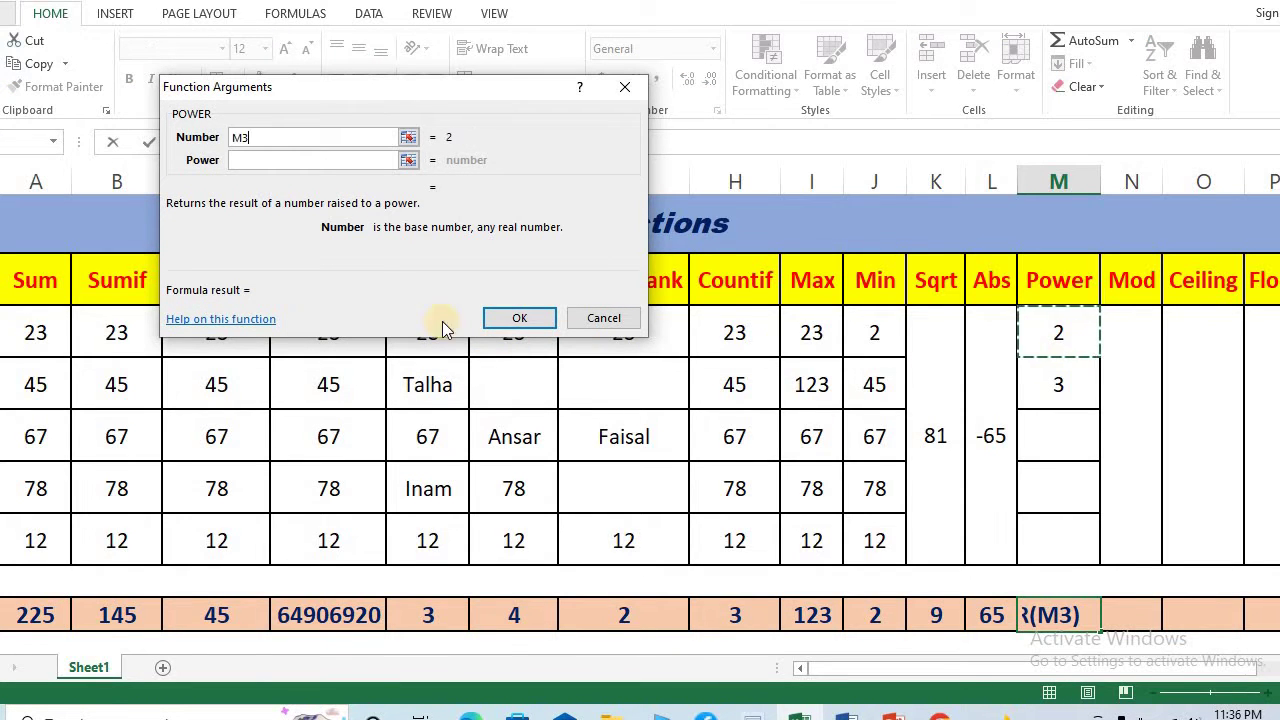
click(256, 161)
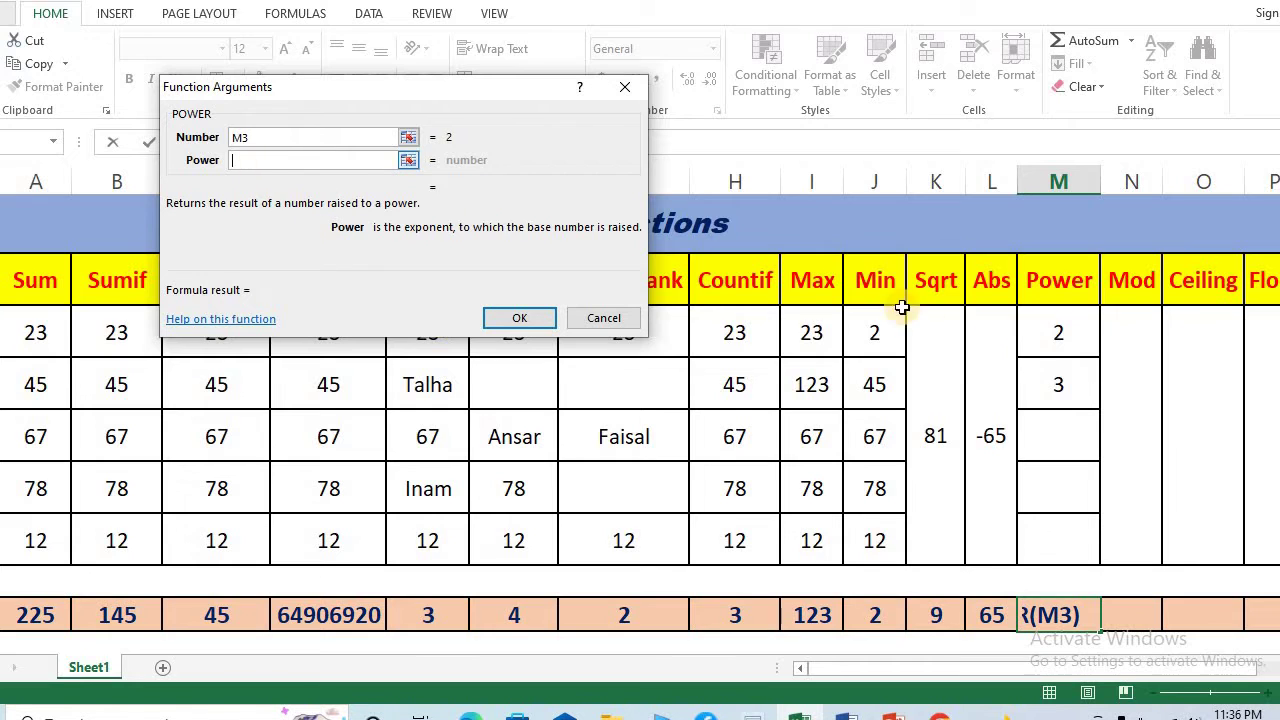
click(1064, 377)
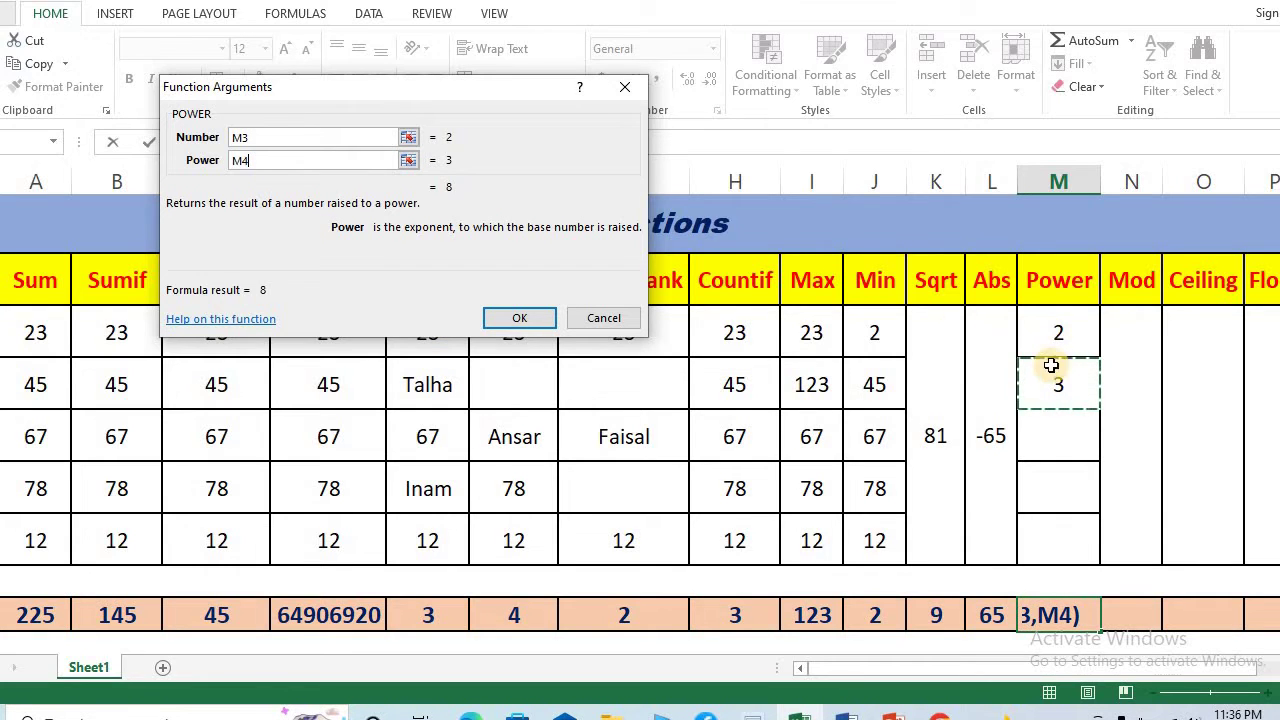
click(516, 322)
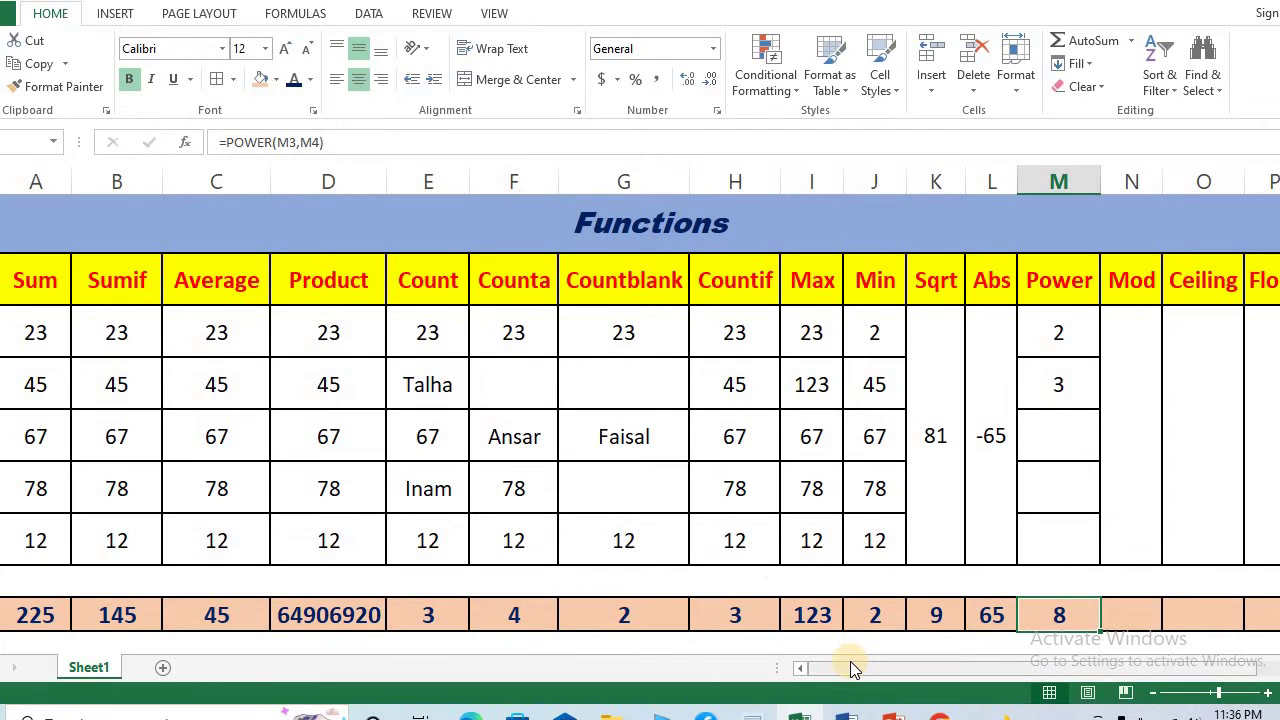
Step: Change the Power column's inputs to 4 in M3 and 2 in M4
click(1063, 350)
text(4)
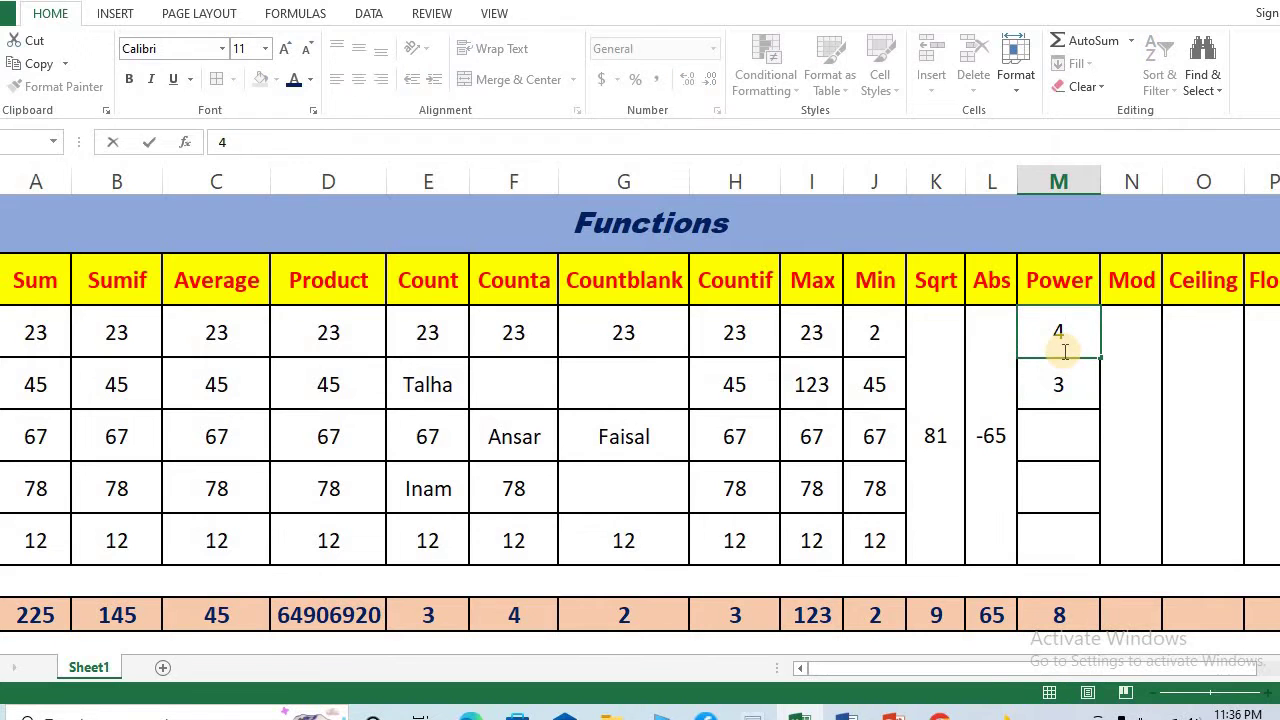
key(Return)
text(2)
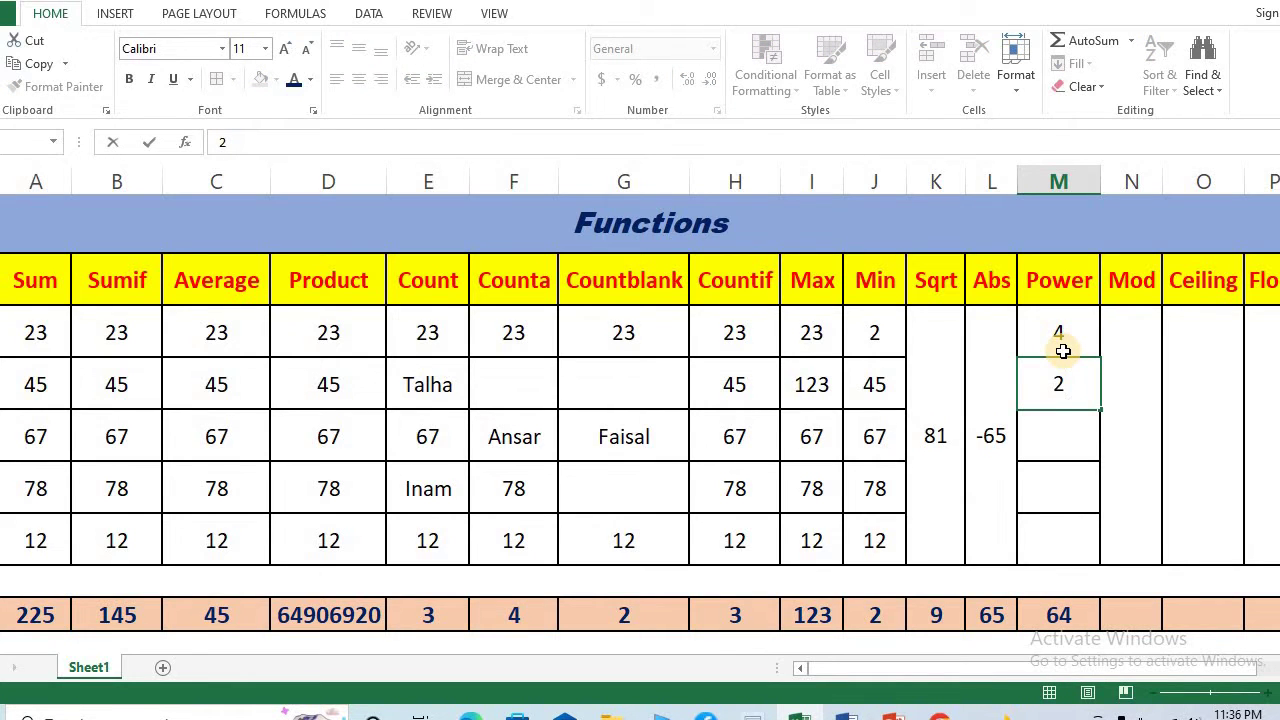
key(Return)
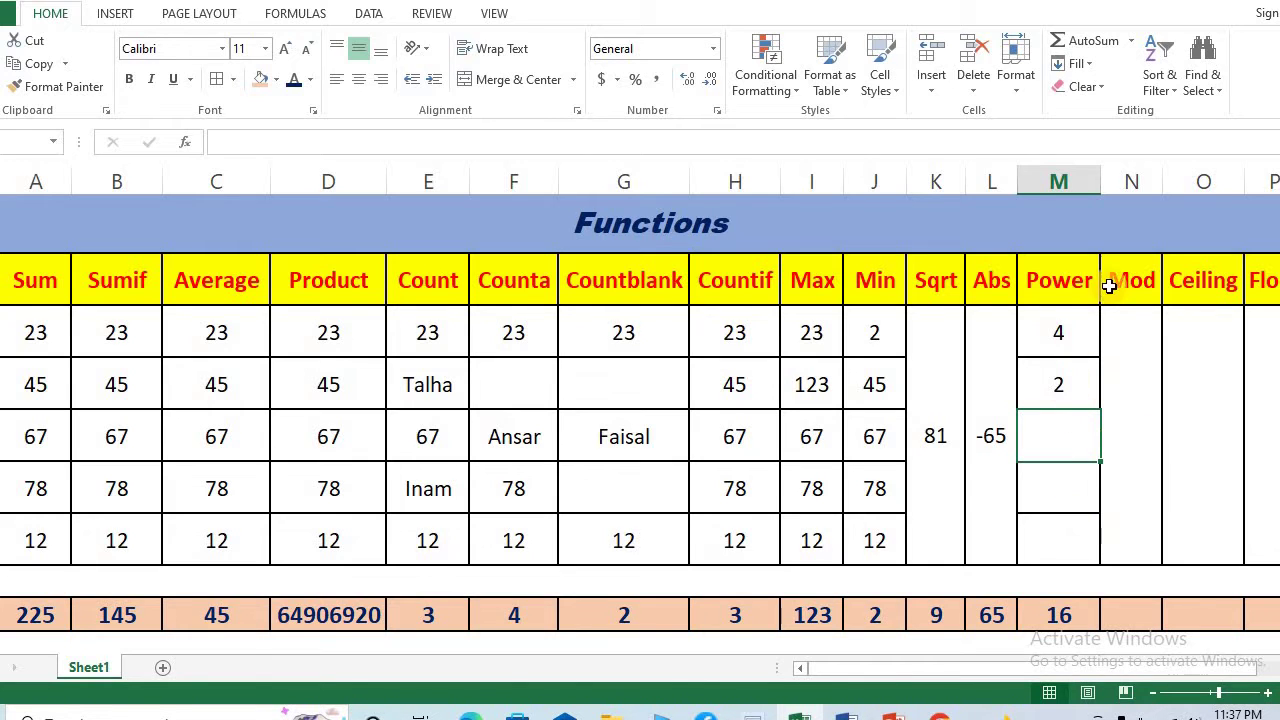
click(1128, 616)
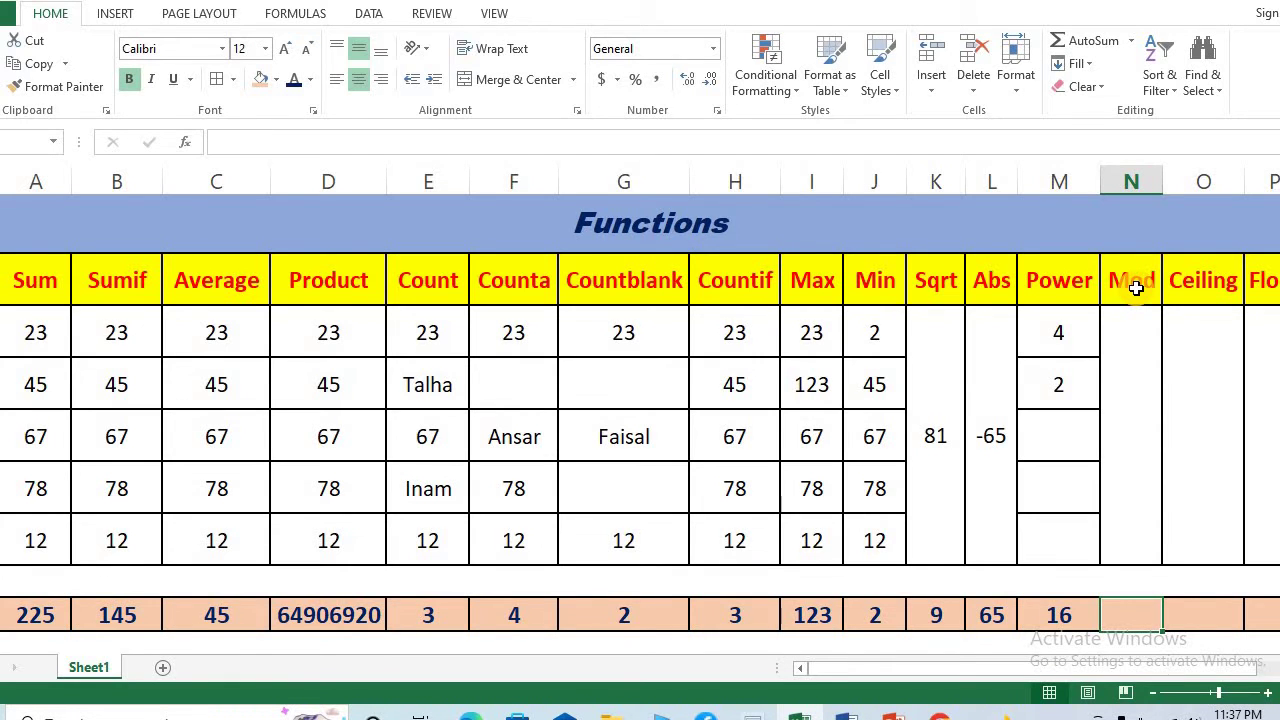
key(shift+F3)
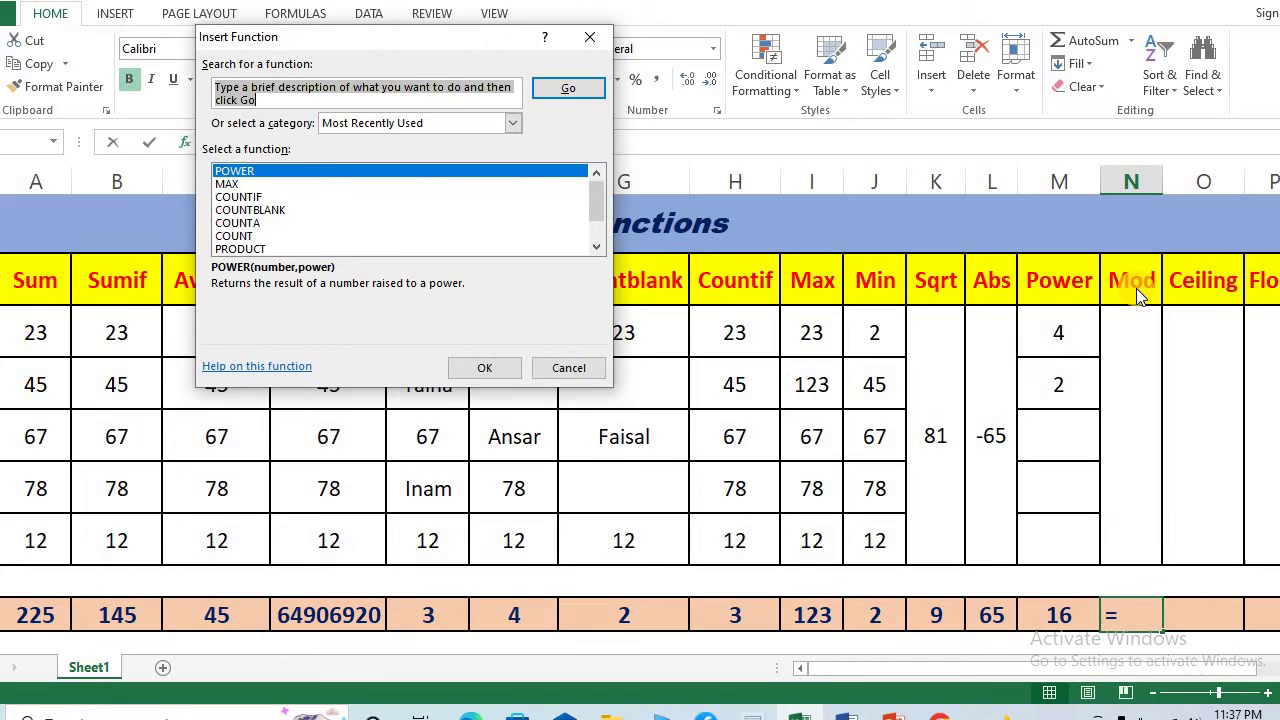
text(mod)
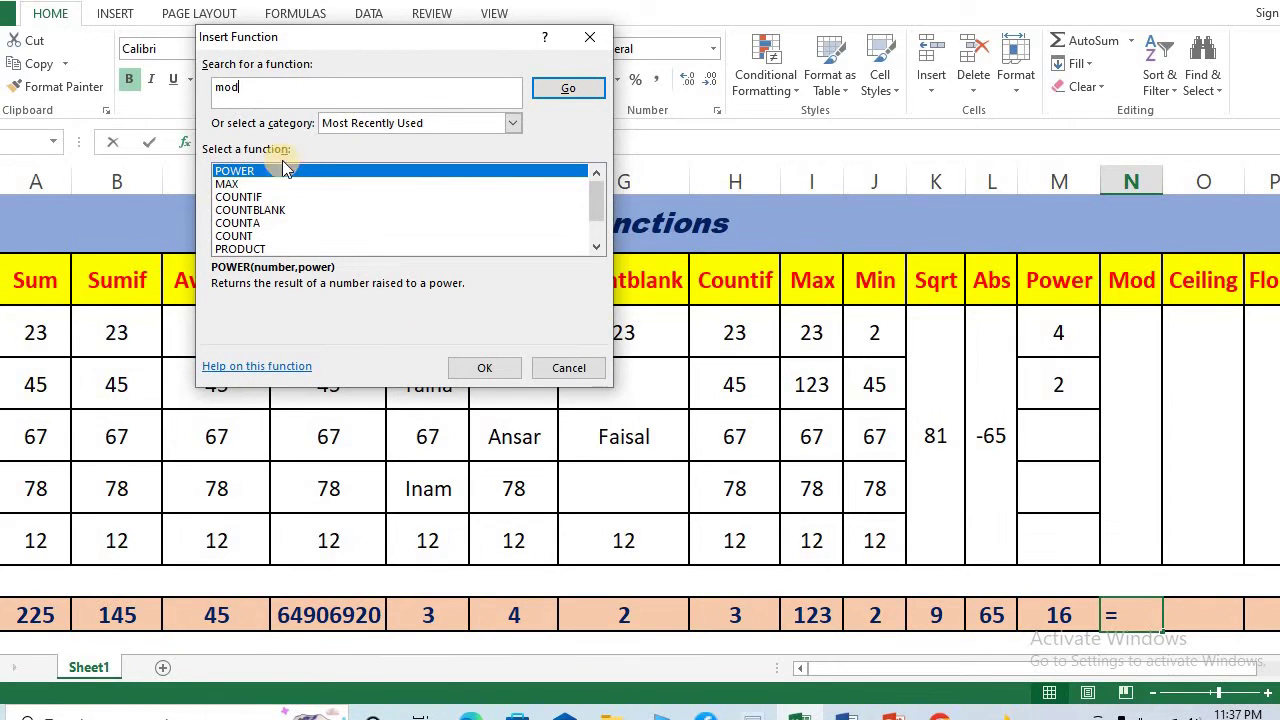
click(585, 94)
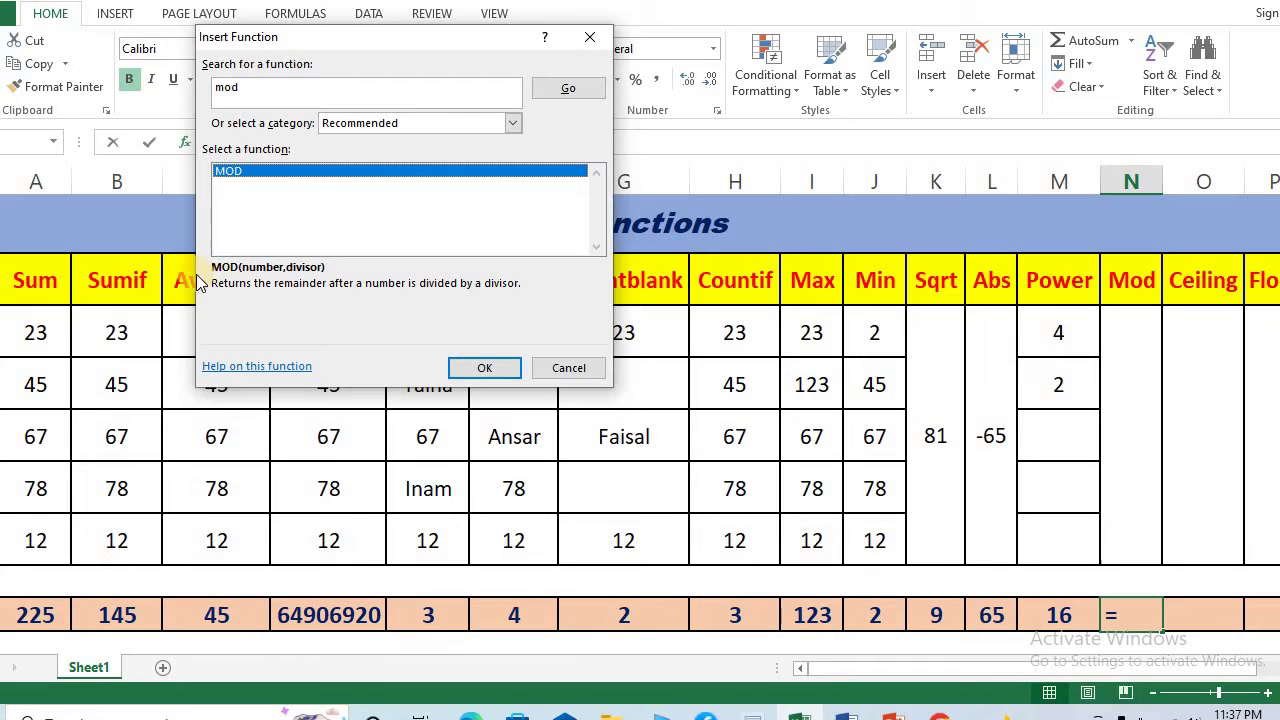
click(484, 368)
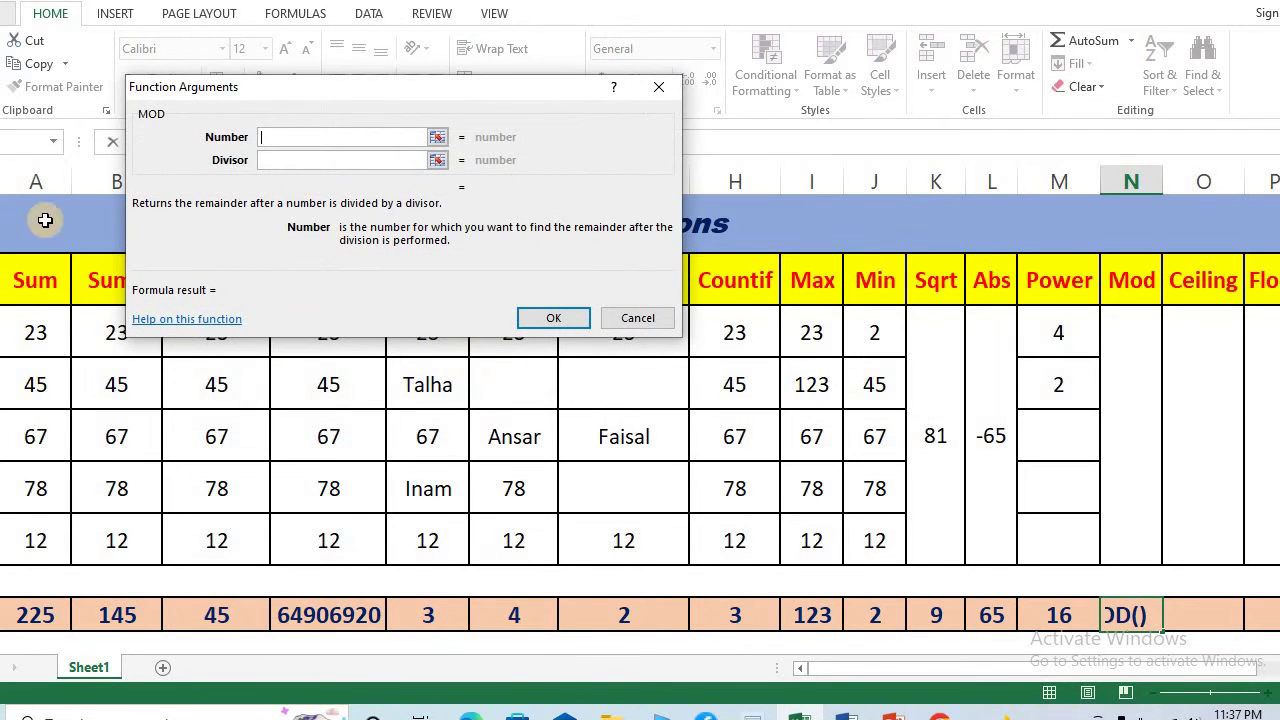
click(636, 318)
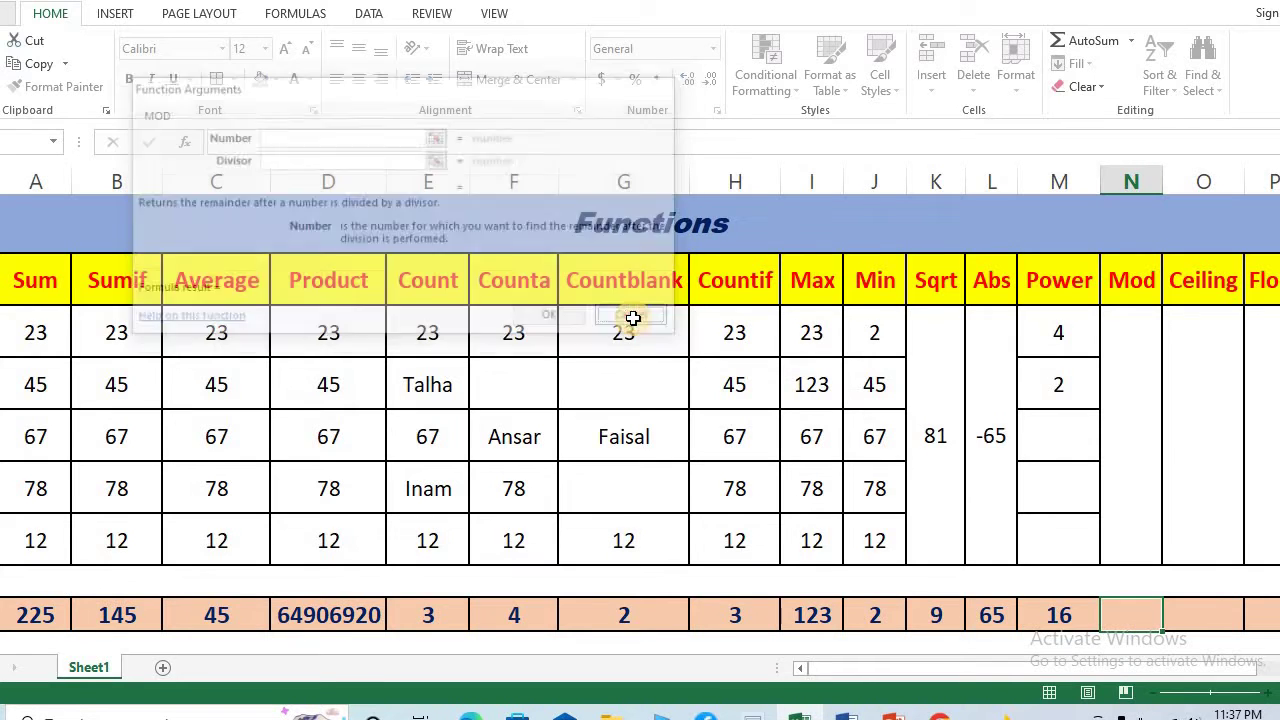
Step: Unmerge the blank data cell under the Mod heading and add inside and outline borders to the separate cells
click(1131, 337)
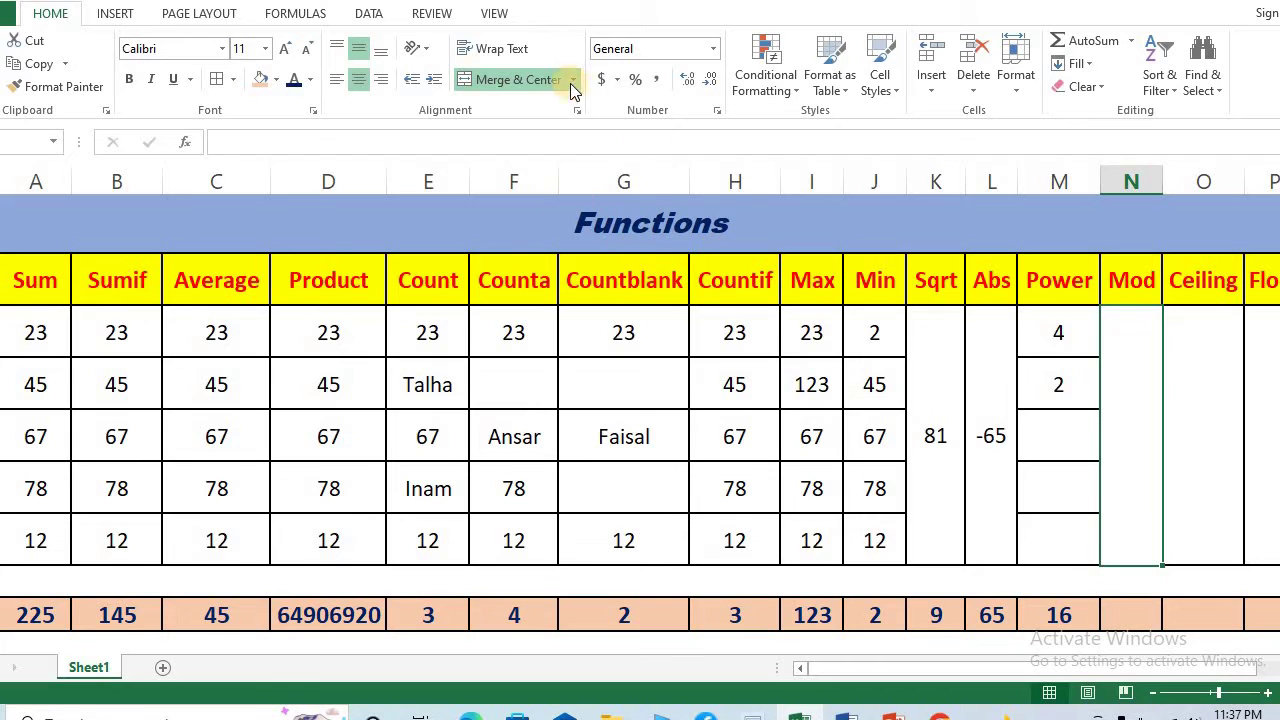
click(536, 79)
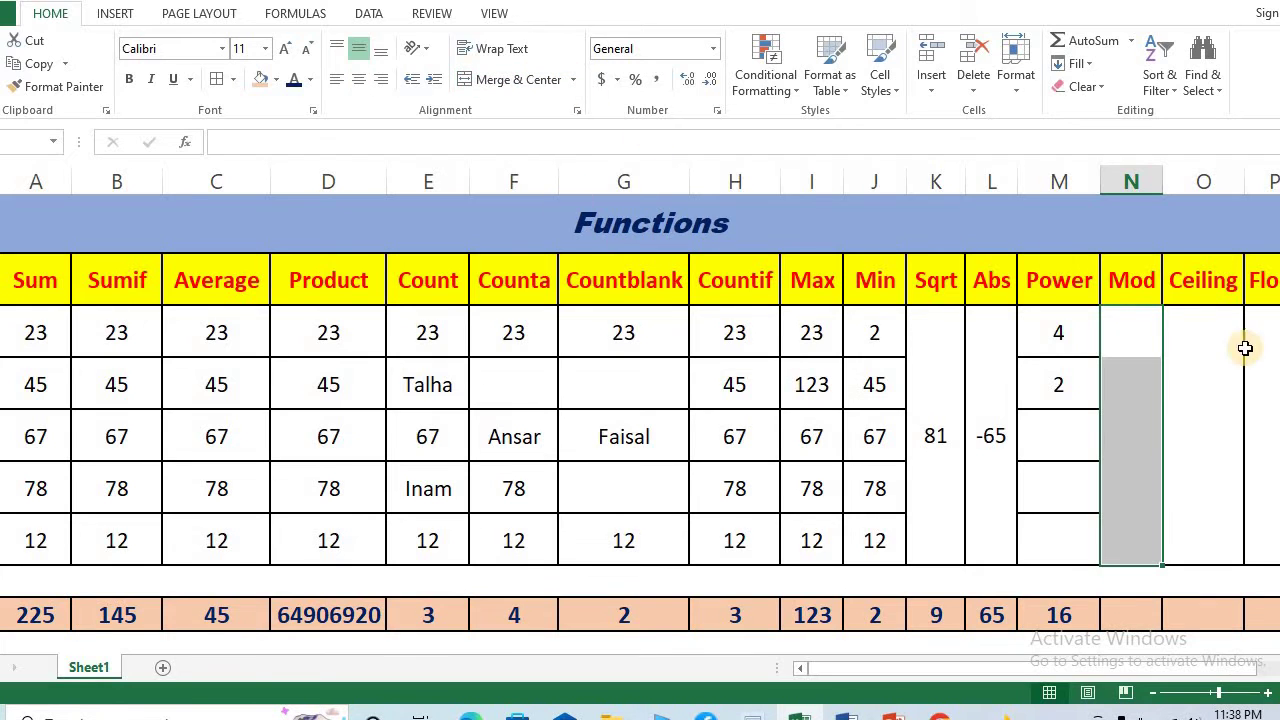
drag(1131, 333, 1130, 385)
drag(1128, 431, 1131, 545)
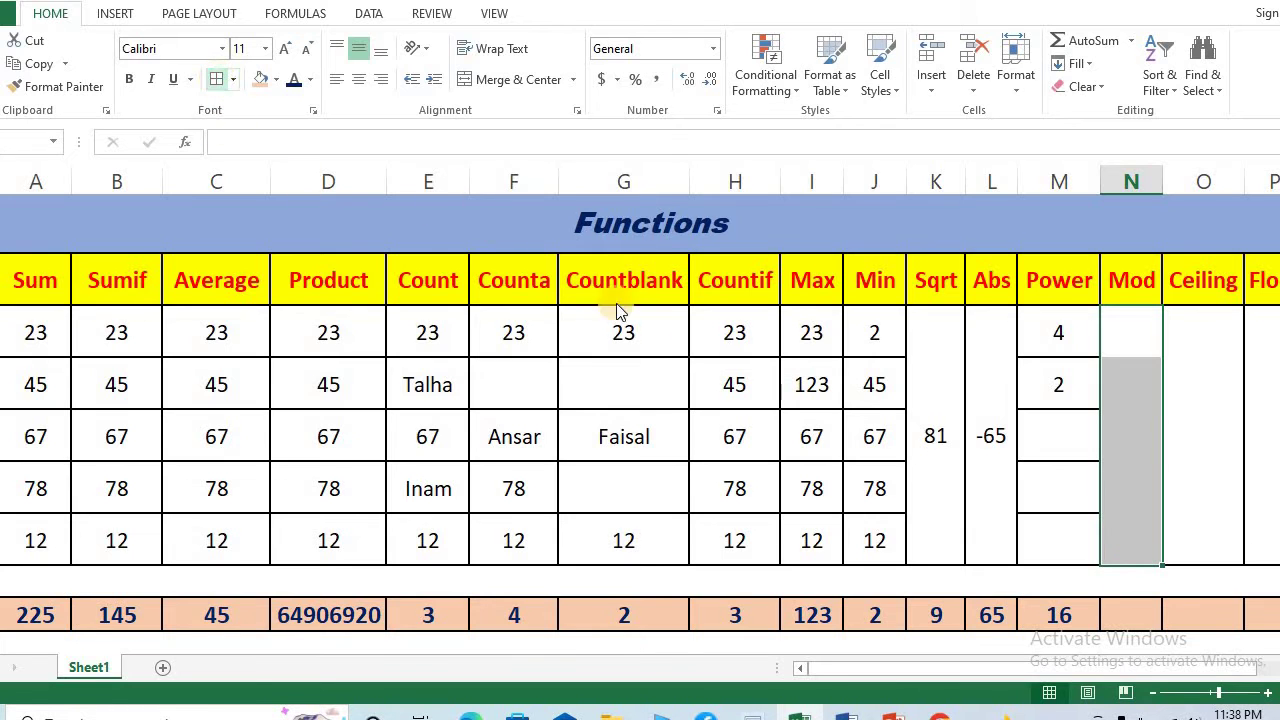
key(ctrl+1)
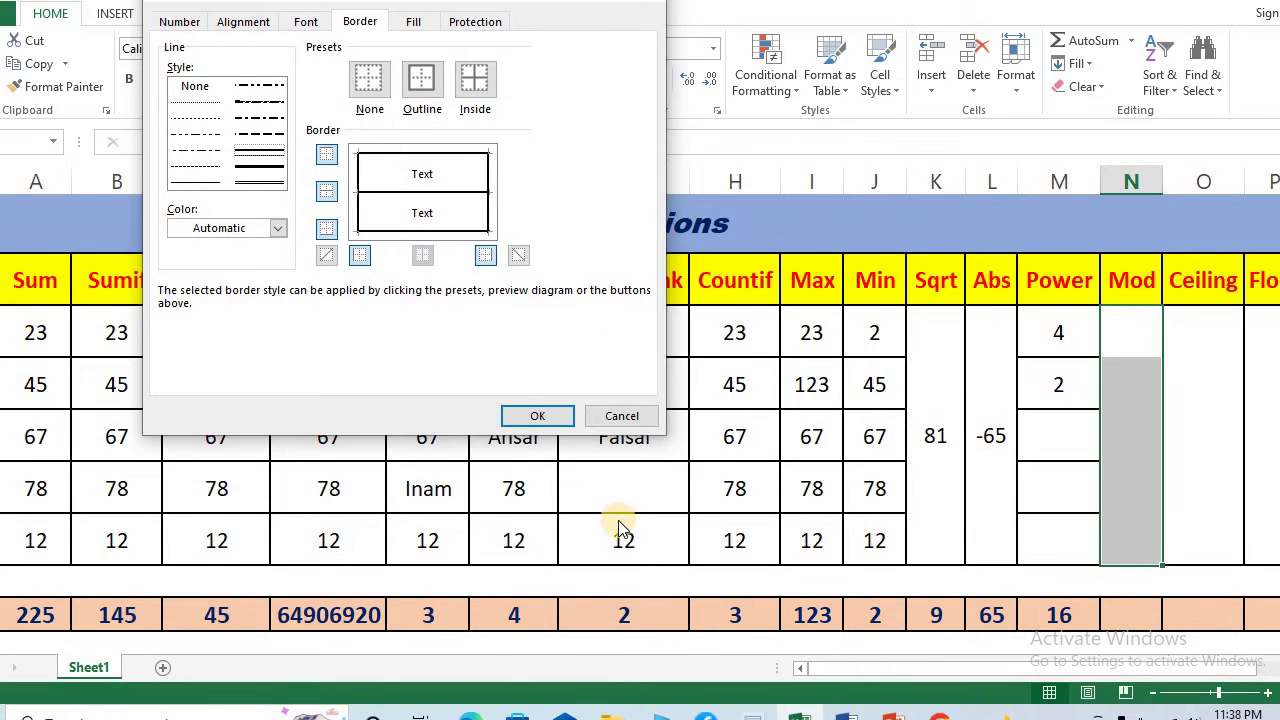
click(537, 414)
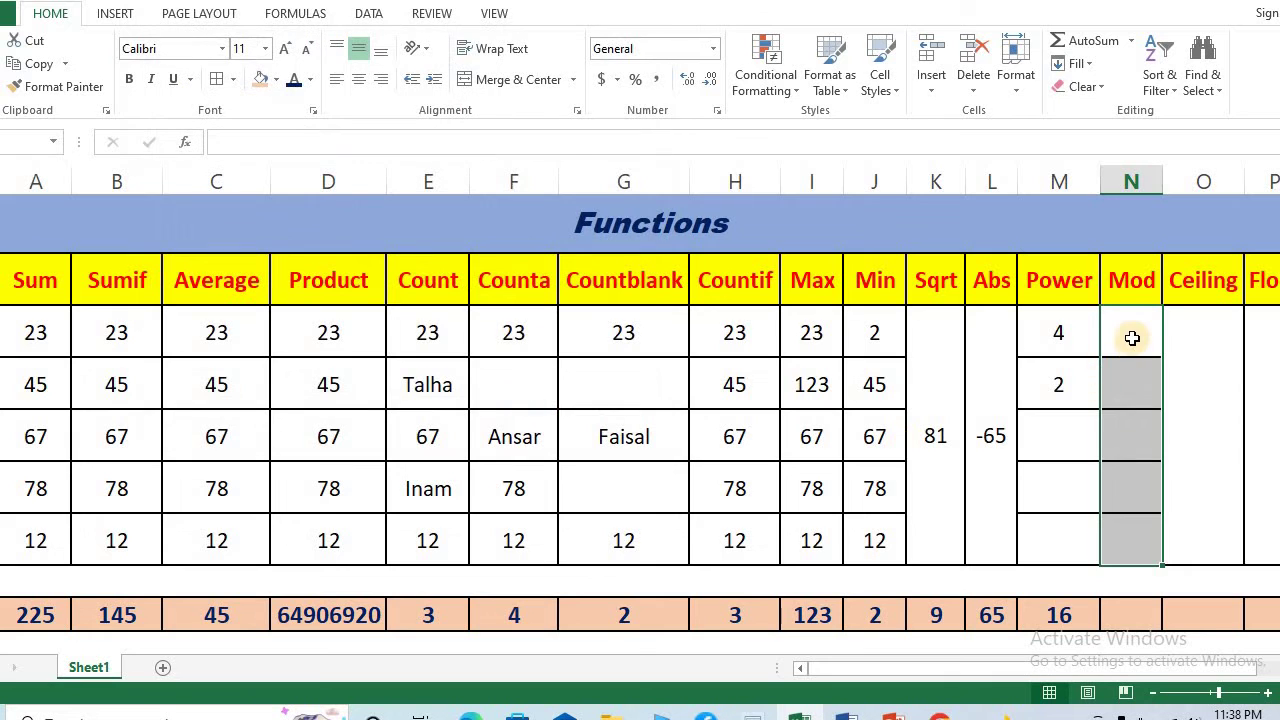
Step: Enter 5 in N3 and 2 in N4 under the Mod heading, and centre both values horizontally
click(1131, 338)
text(5)
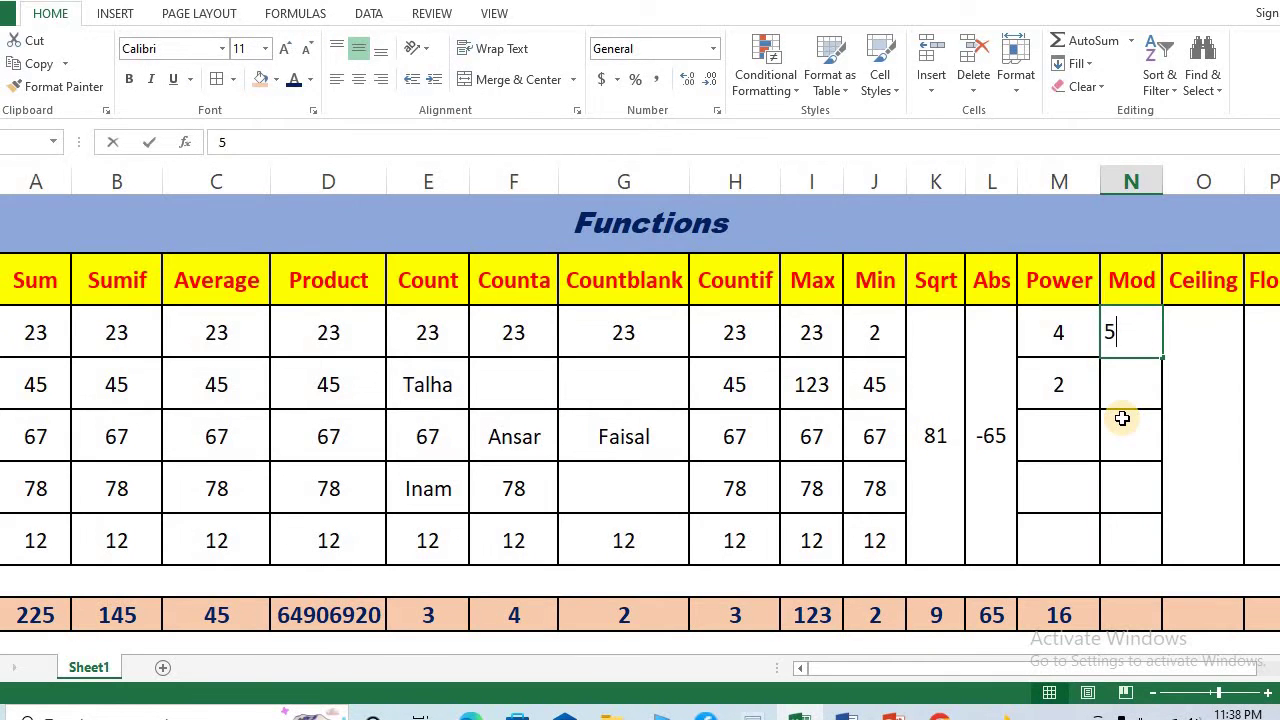
key(Return)
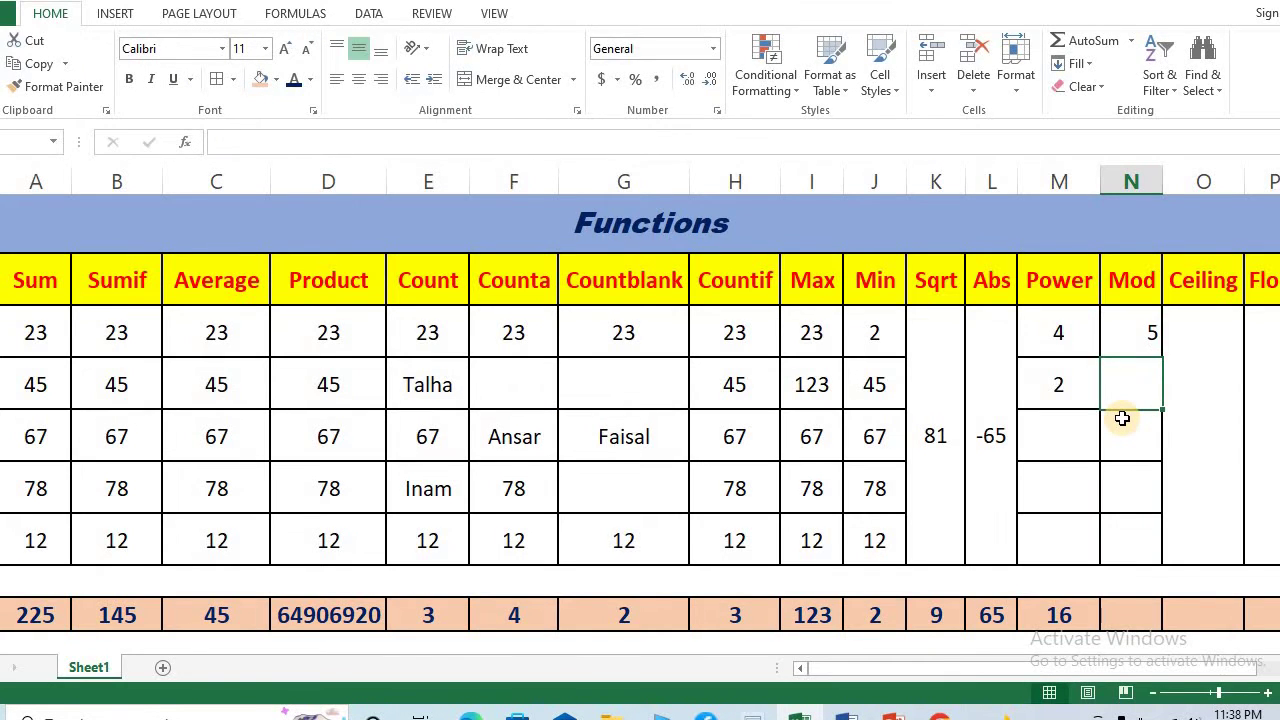
text(2)
click(1119, 332)
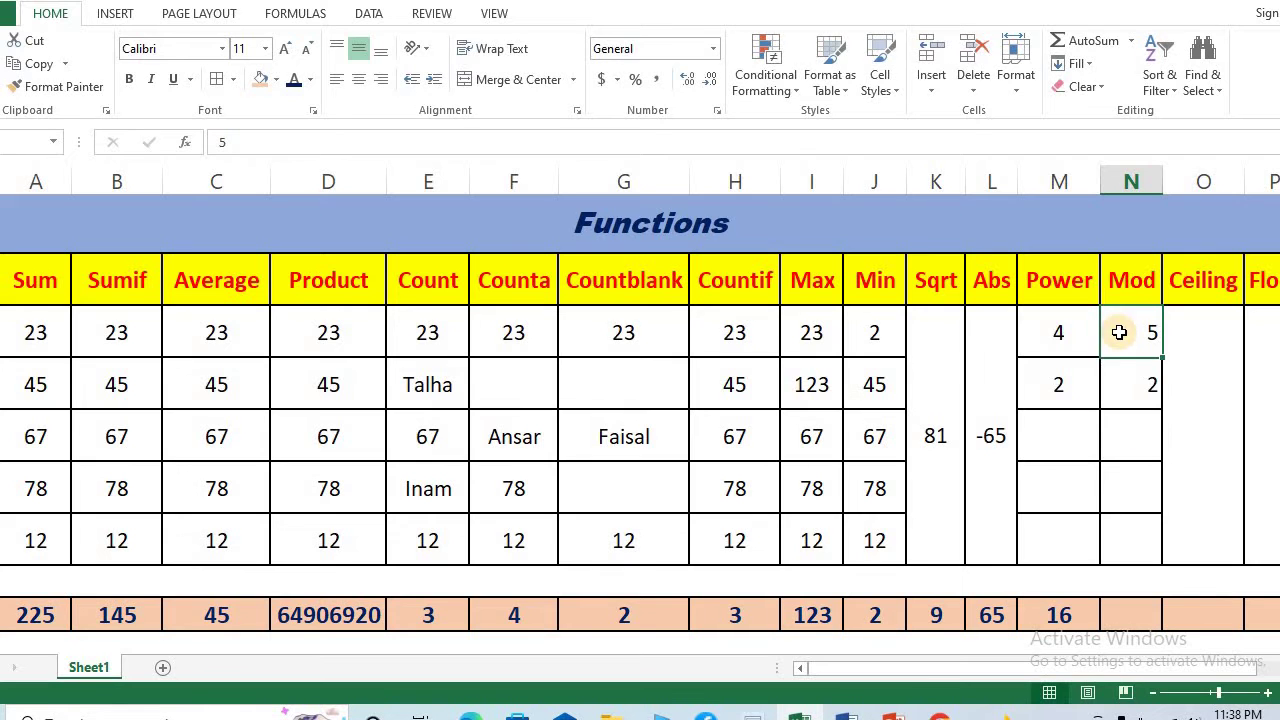
click(1117, 371)
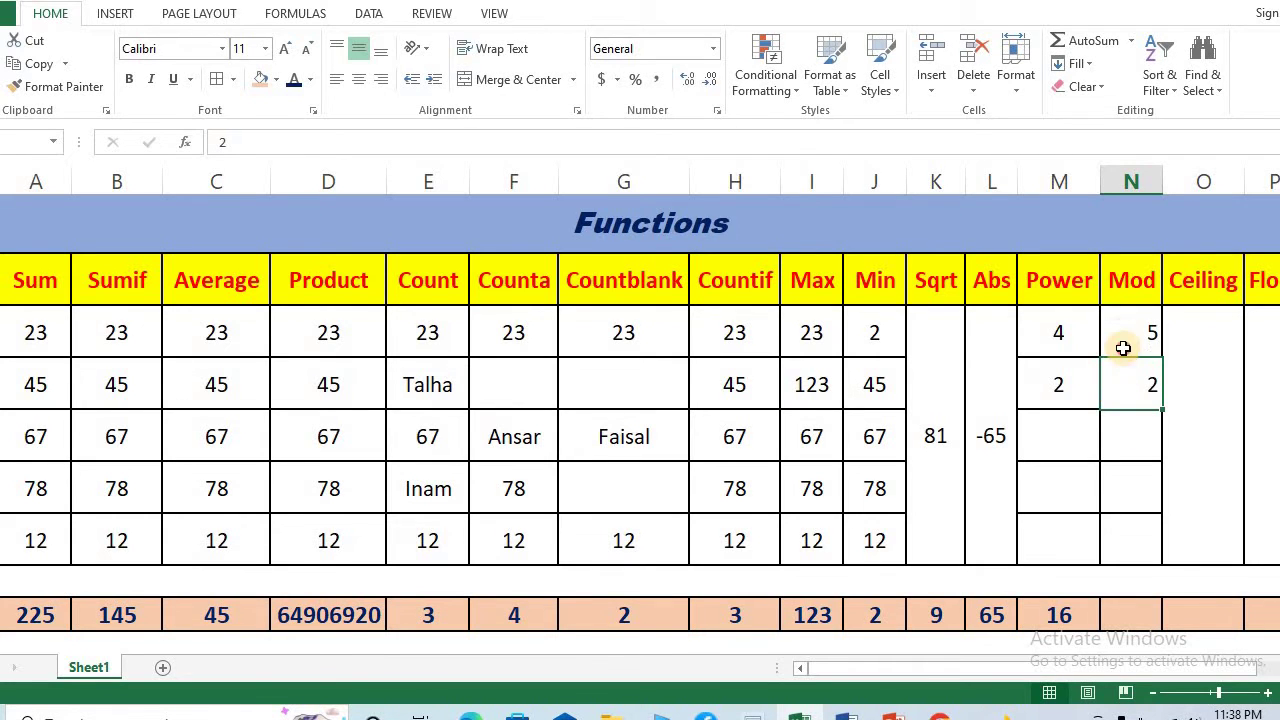
drag(1123, 347, 1116, 371)
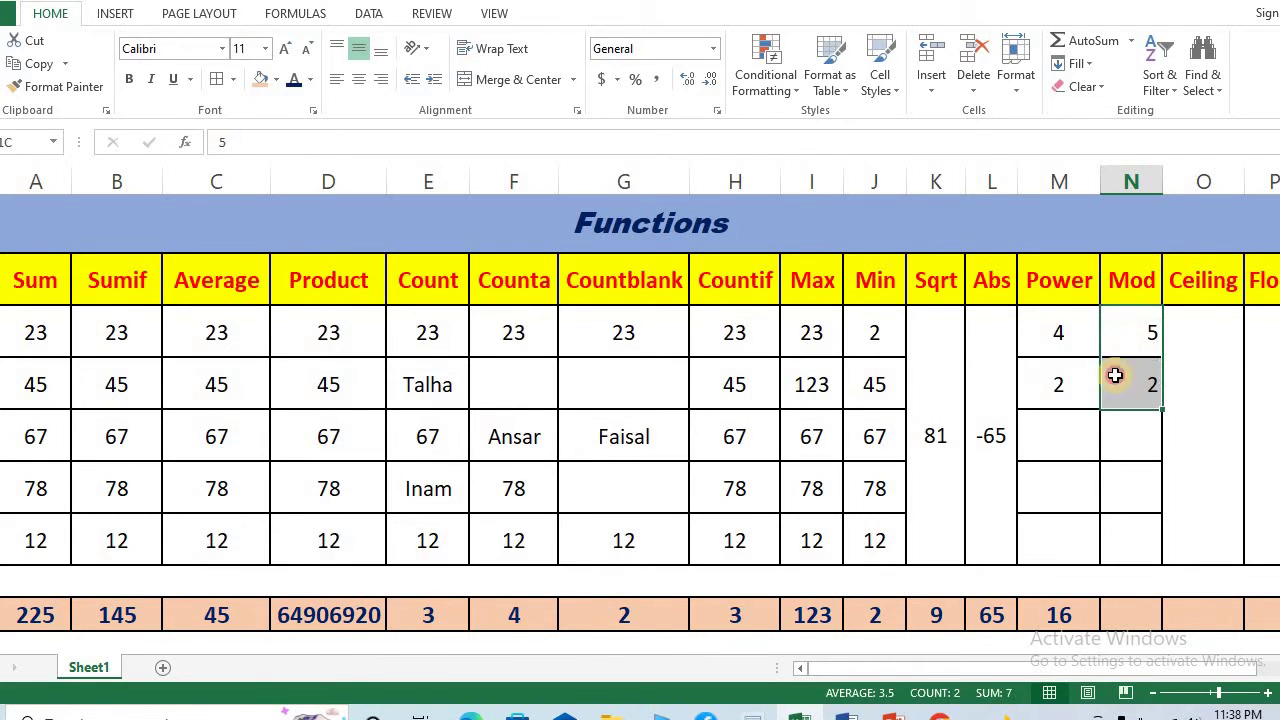
click(358, 80)
Step: Enter the formula =mod(N3,N4) in the Mod column's result cell
click(1131, 622)
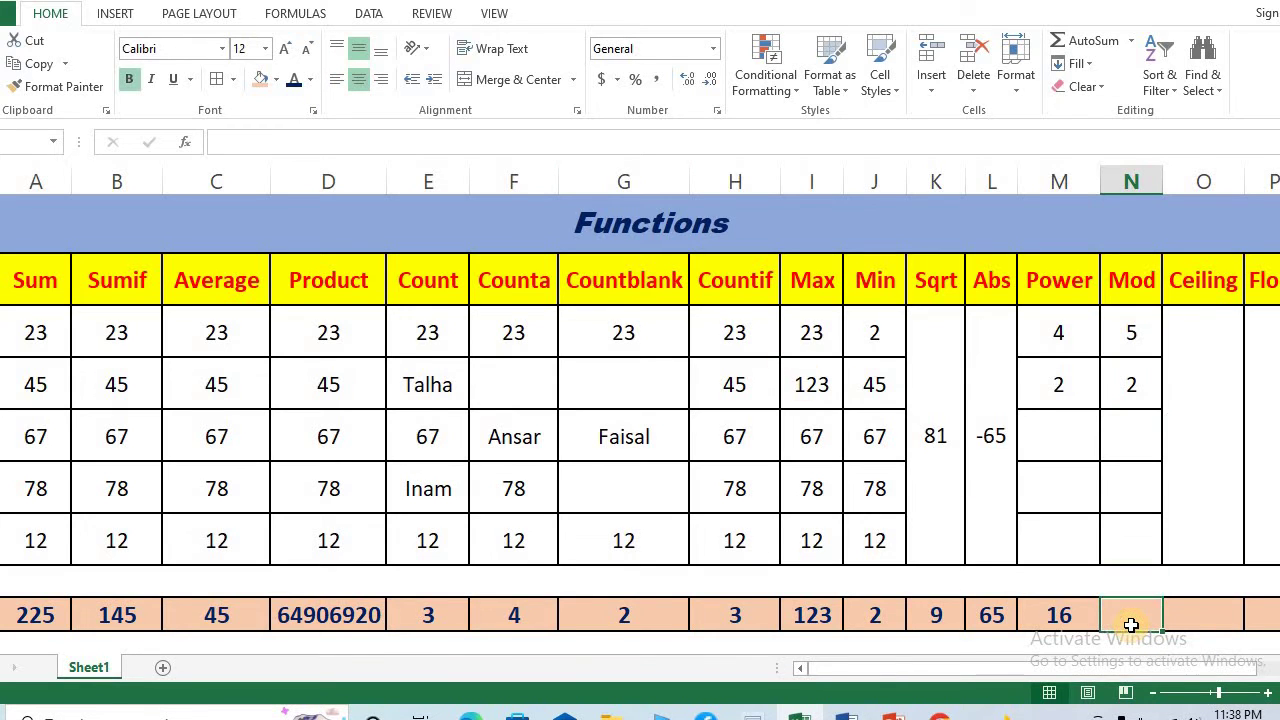
text(=mi)
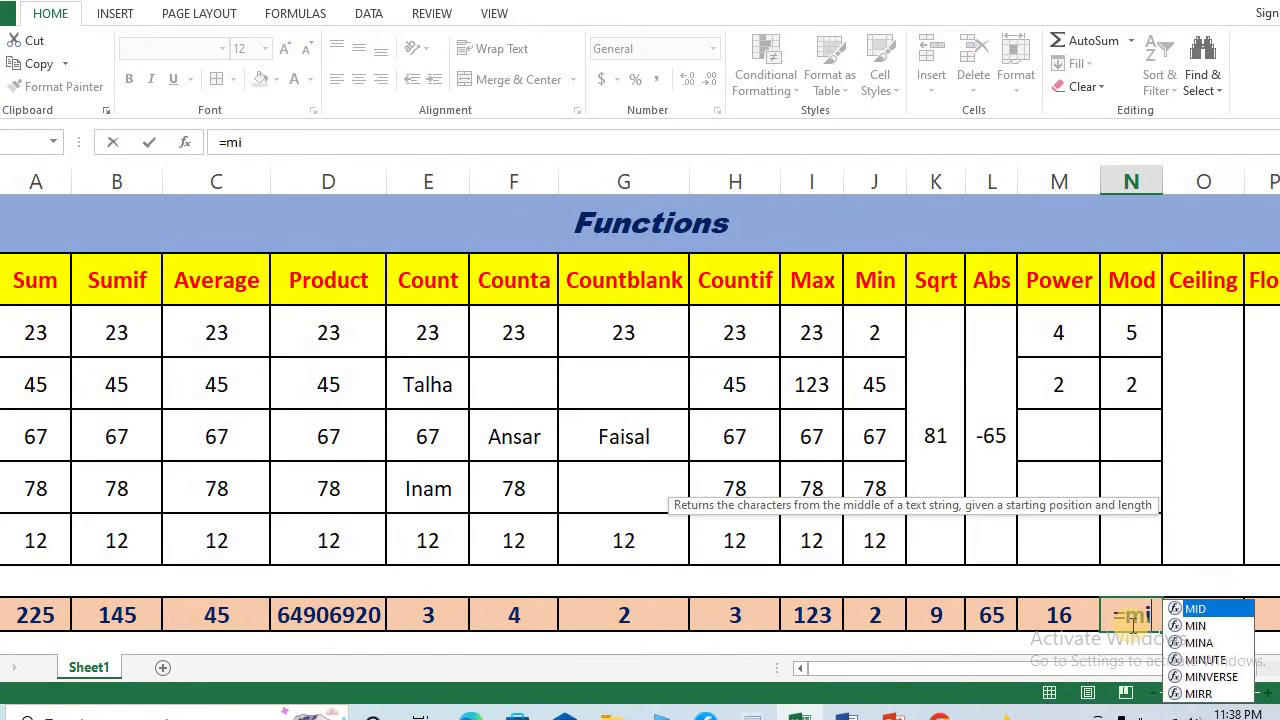
key(BackSpace)
text(od()
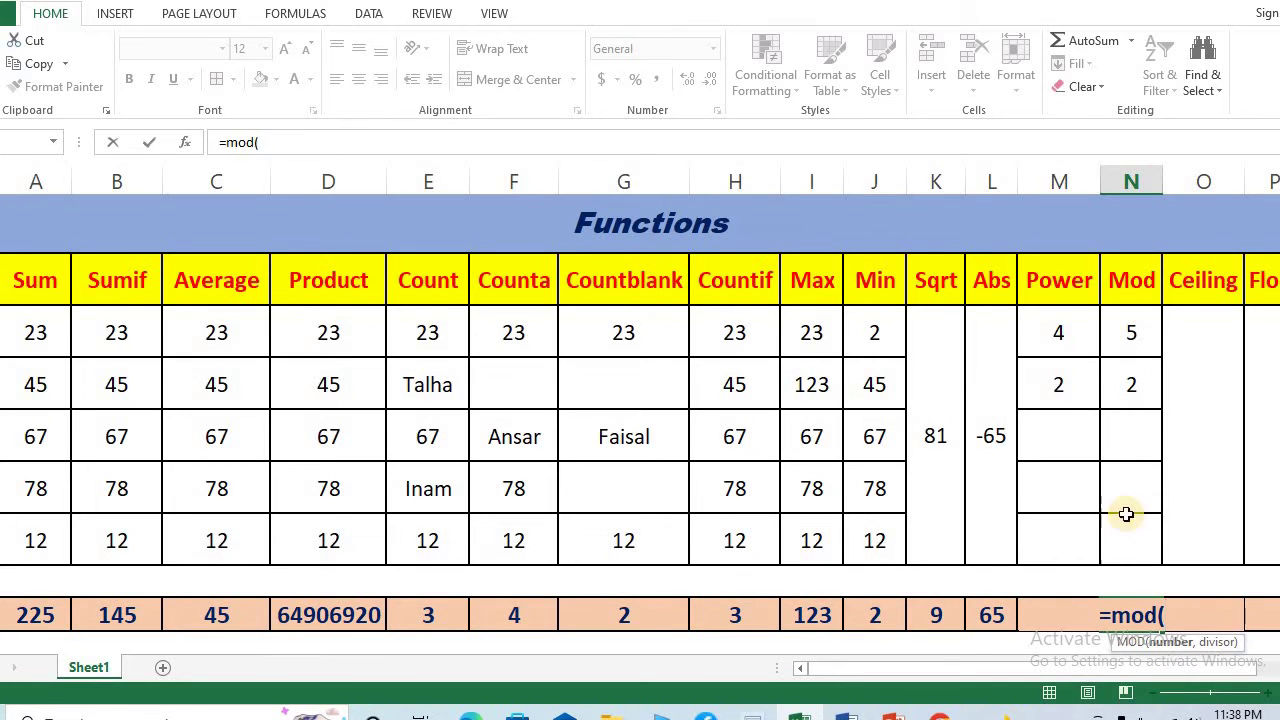
click(1129, 341)
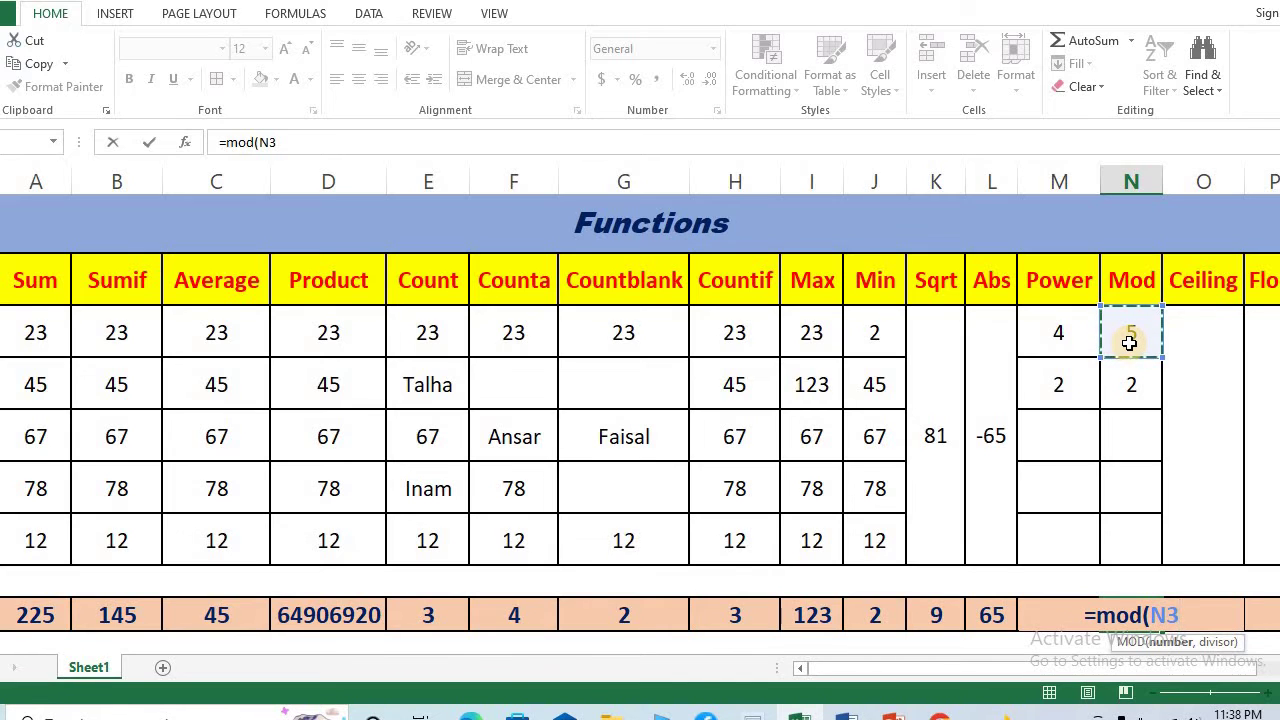
text(,)
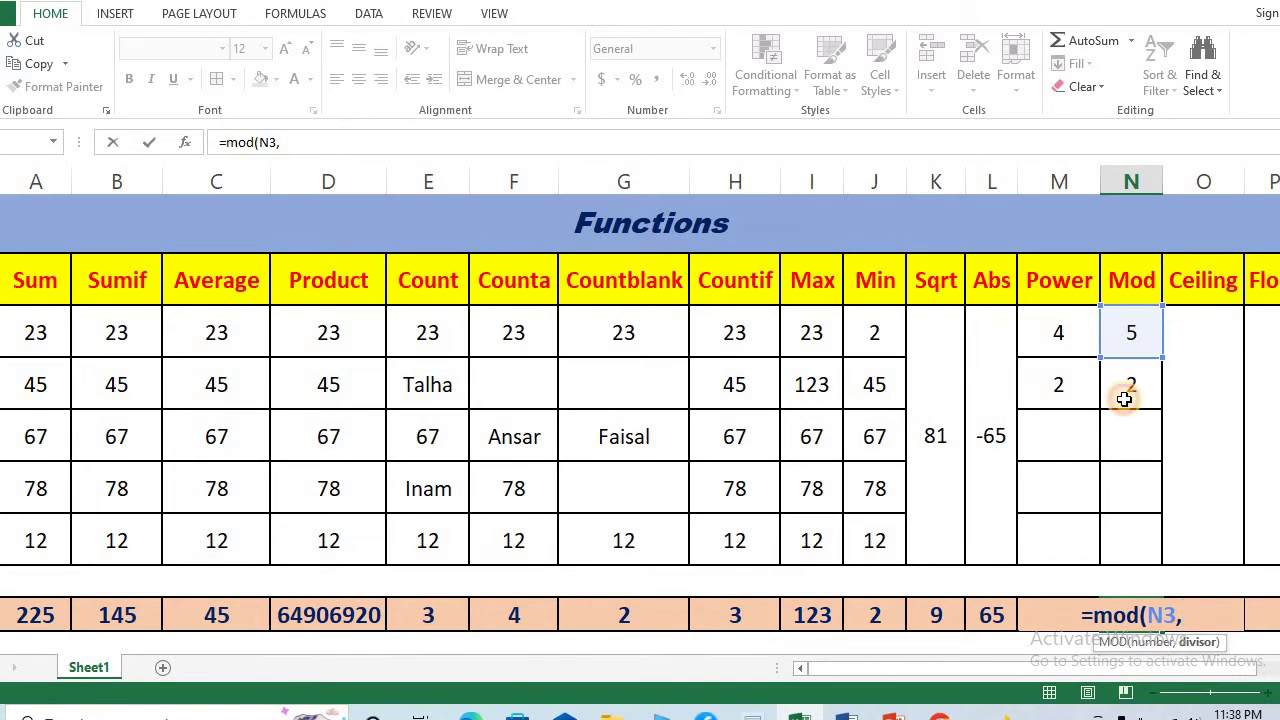
click(1124, 397)
text())
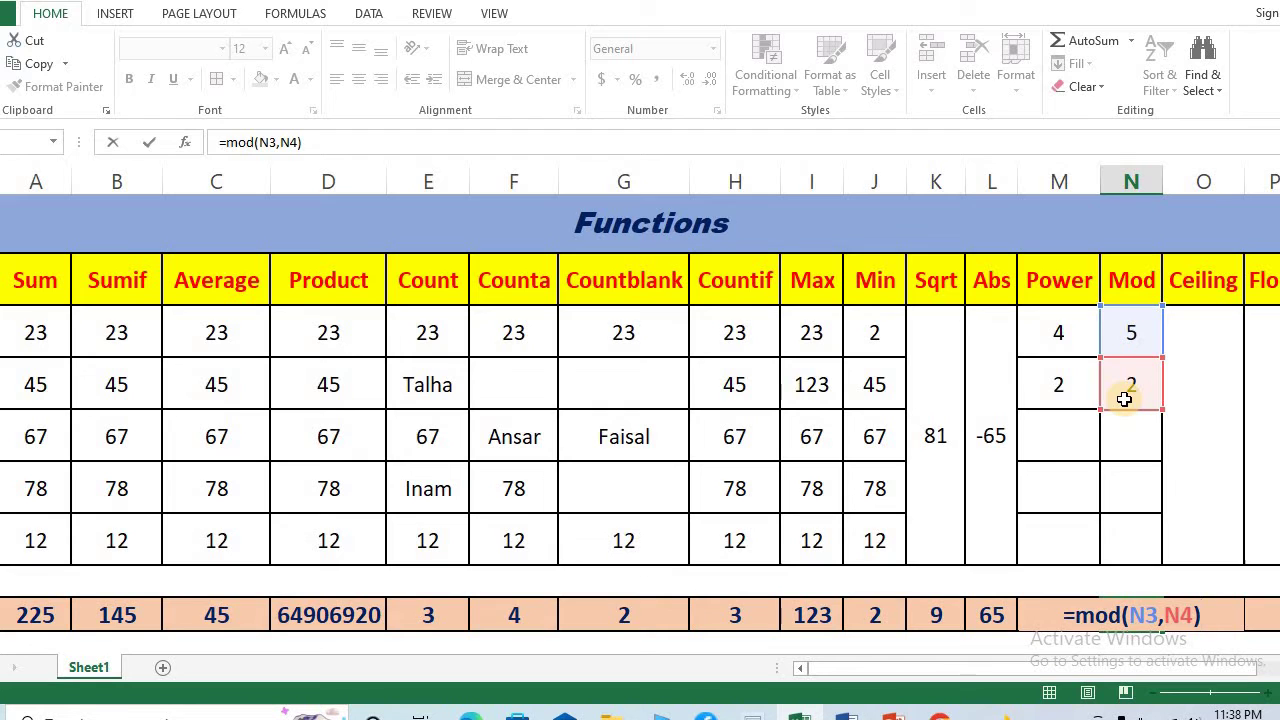
key(Return)
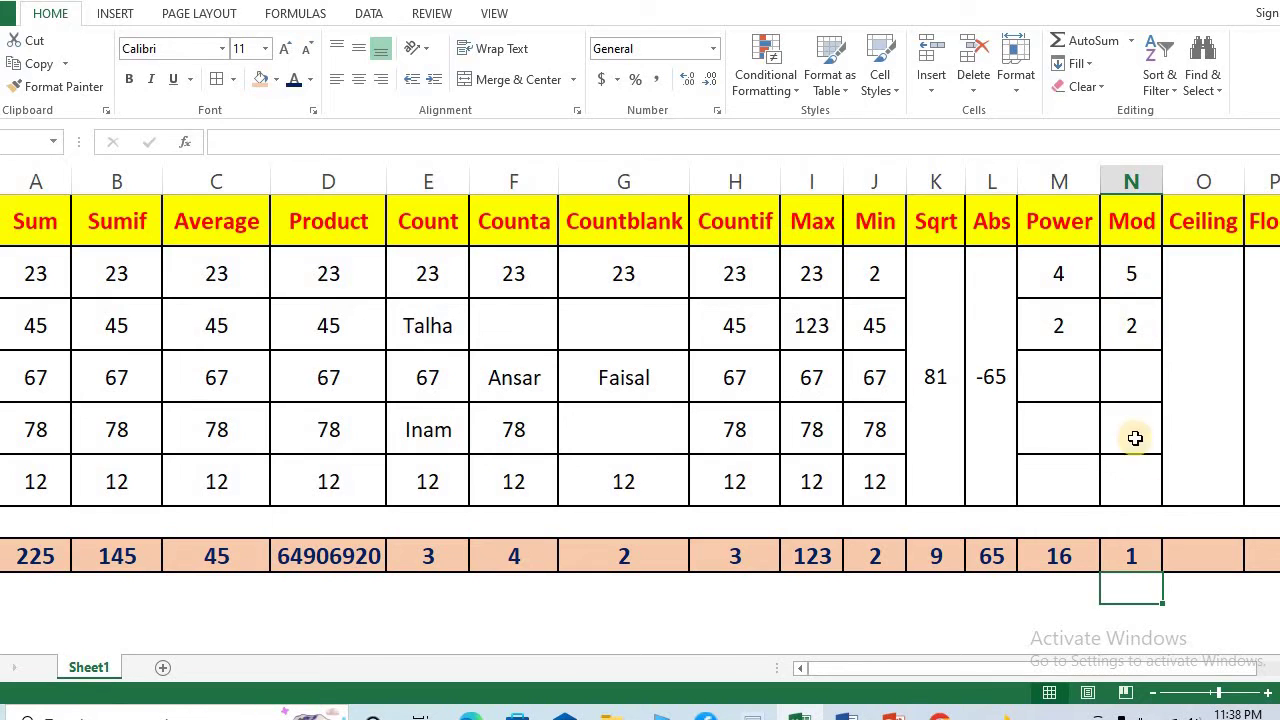
Step: Unmerge the blank data cell under the Ceiling heading and add inside borders between the separate cells
click(1186, 298)
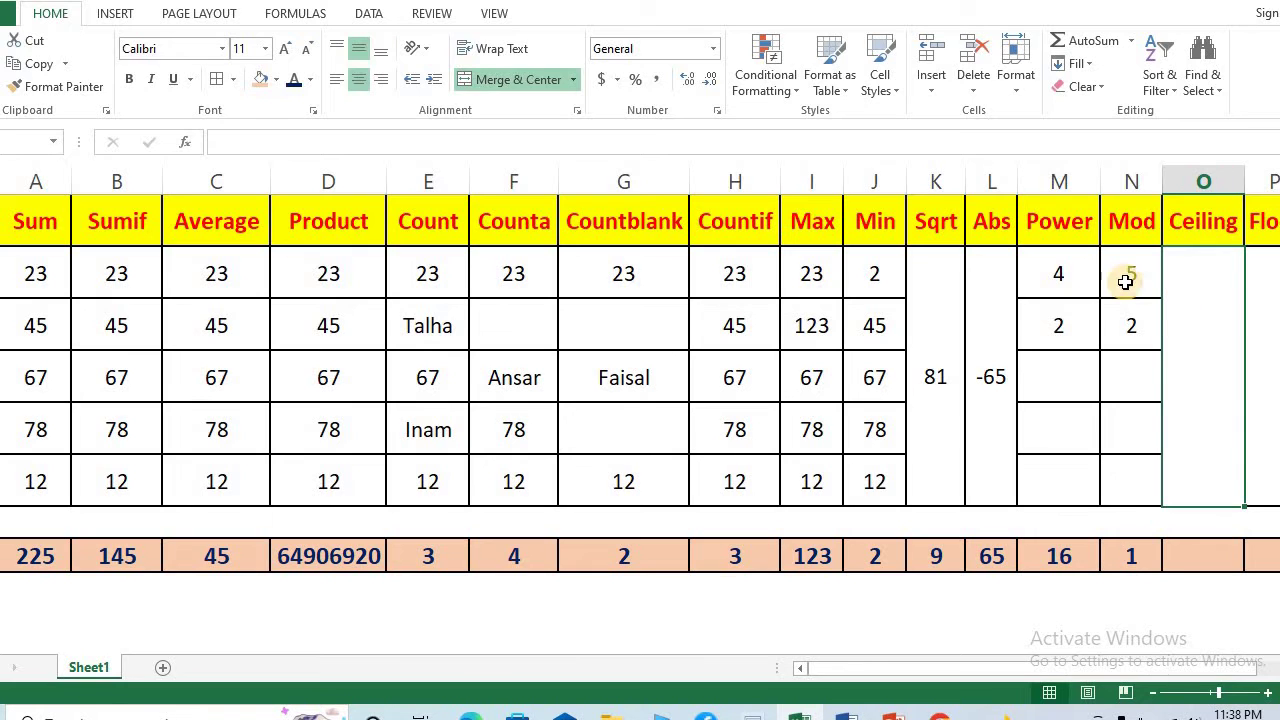
click(488, 80)
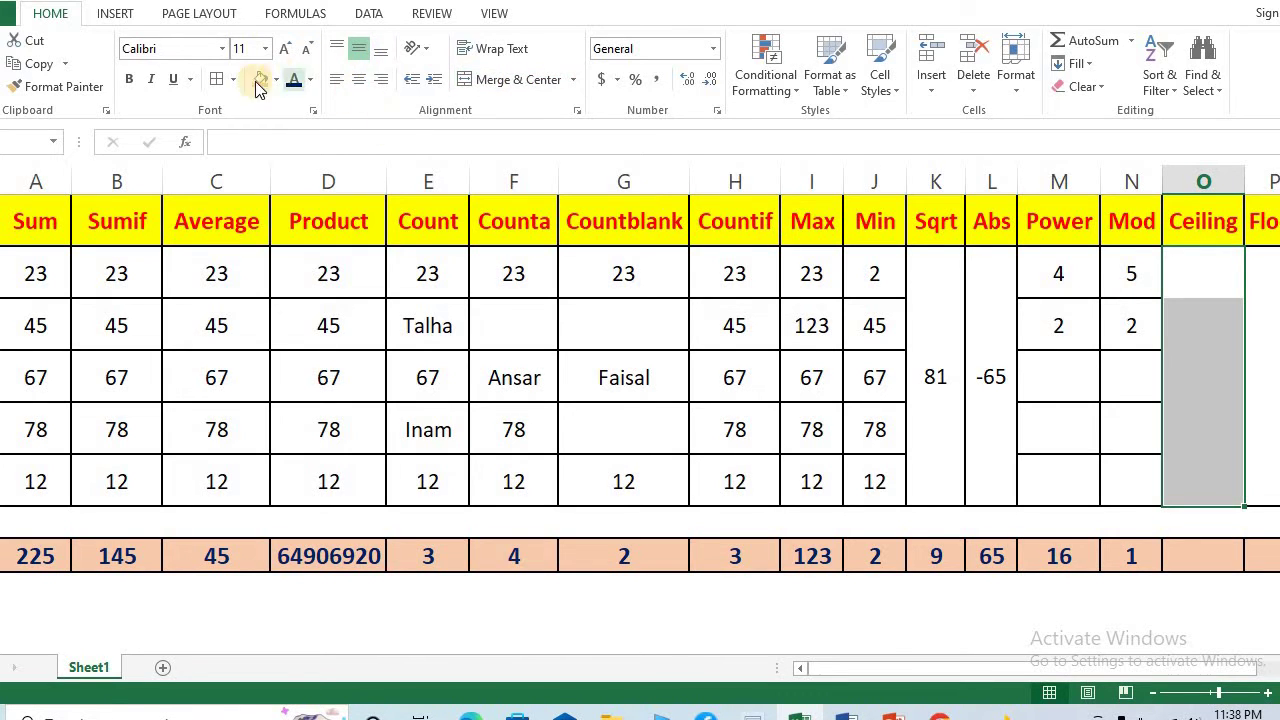
key(ctrl+1)
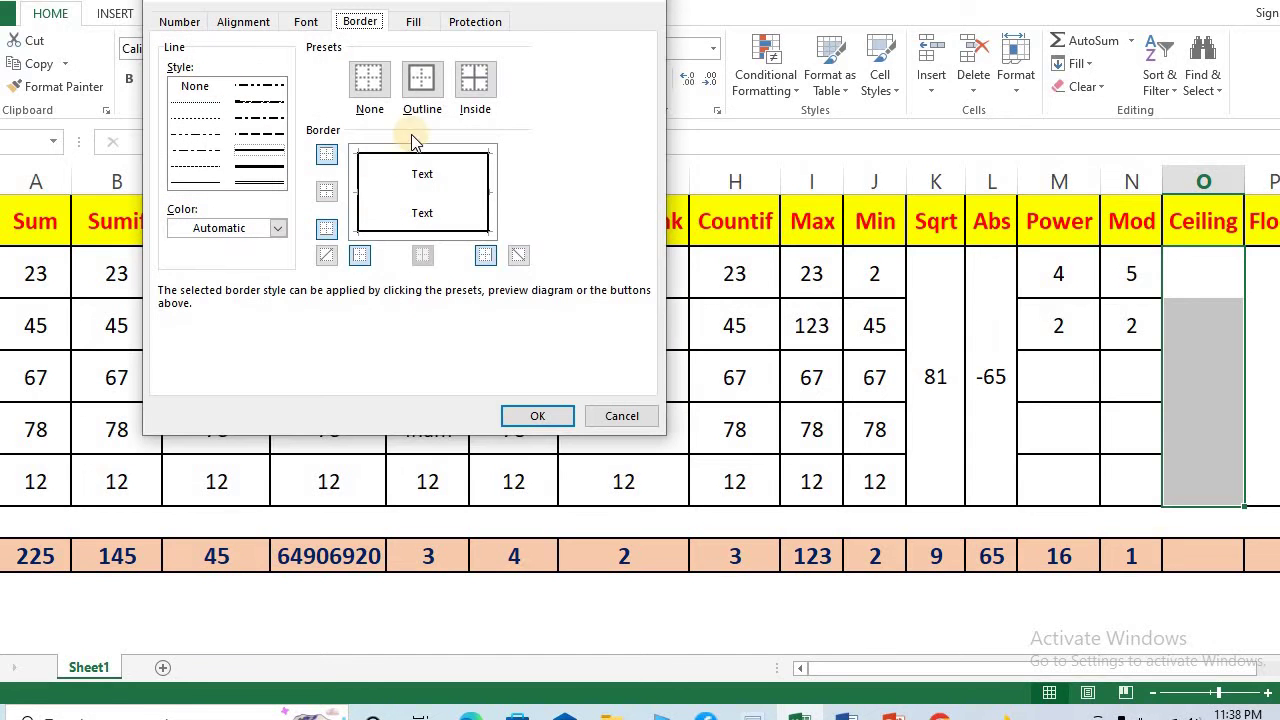
click(474, 80)
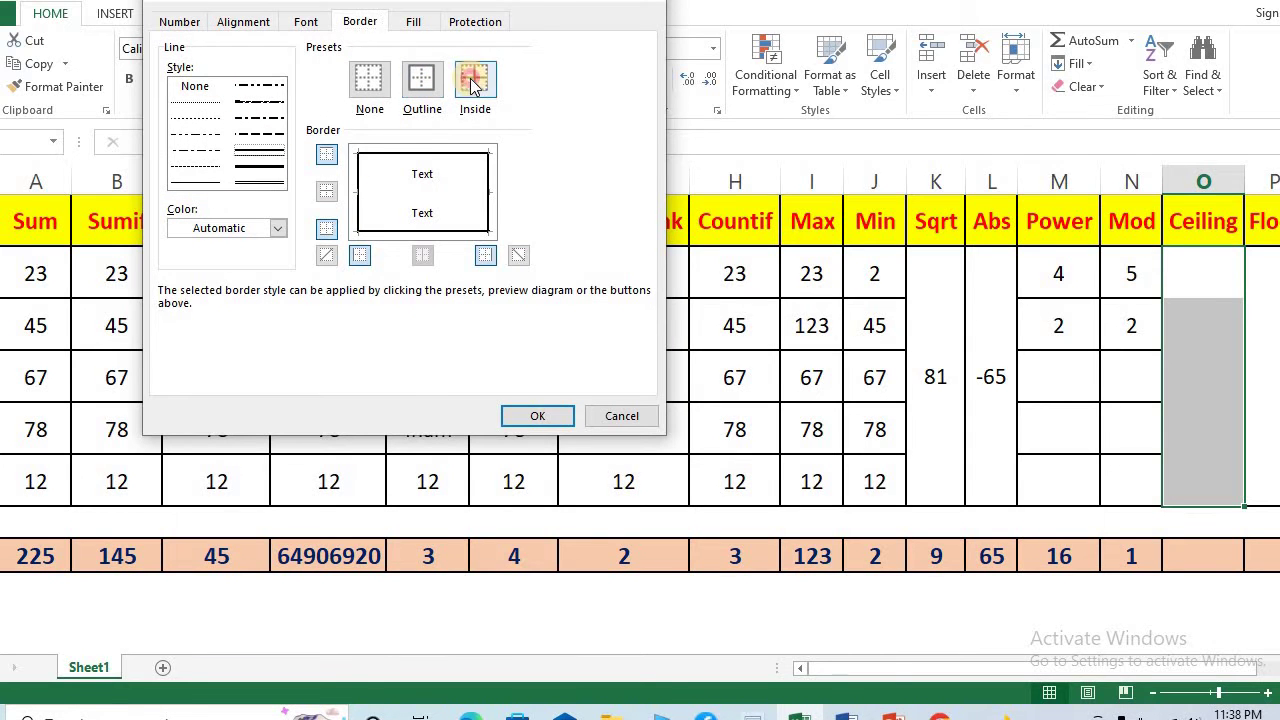
click(538, 415)
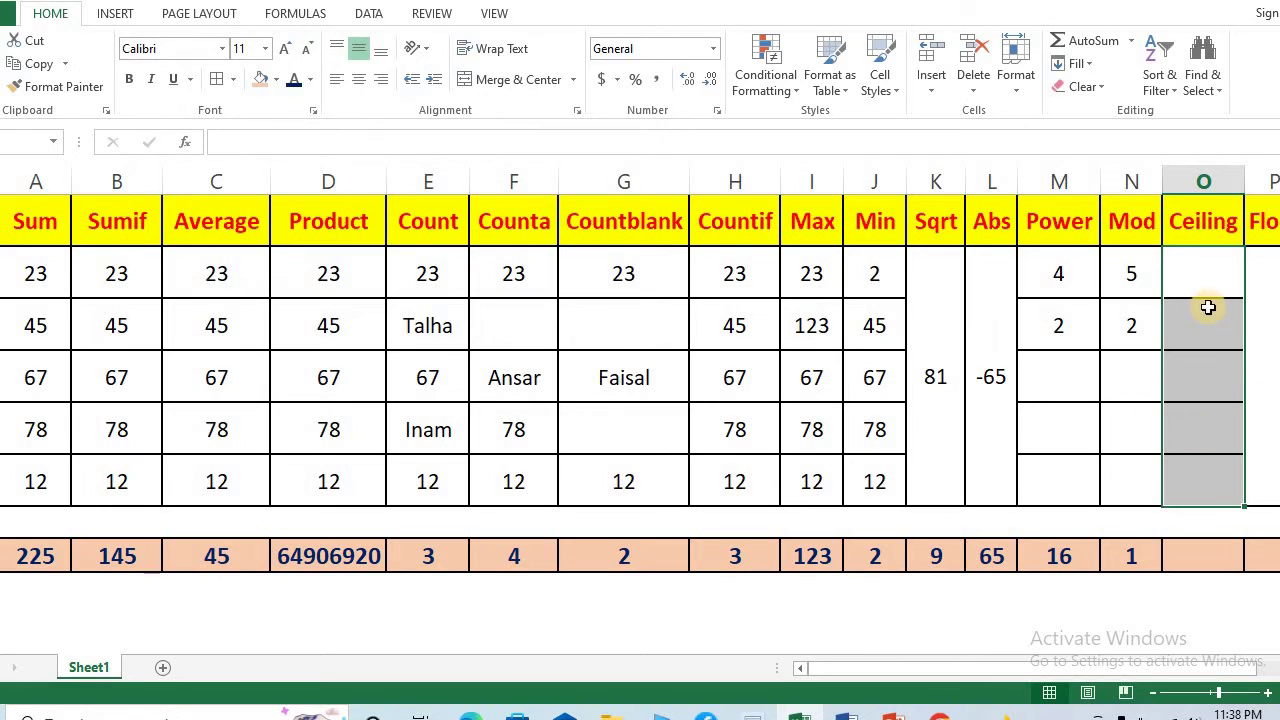
Step: Search the function library for "ceiling" and insert the CEILING function into O3
click(1192, 274)
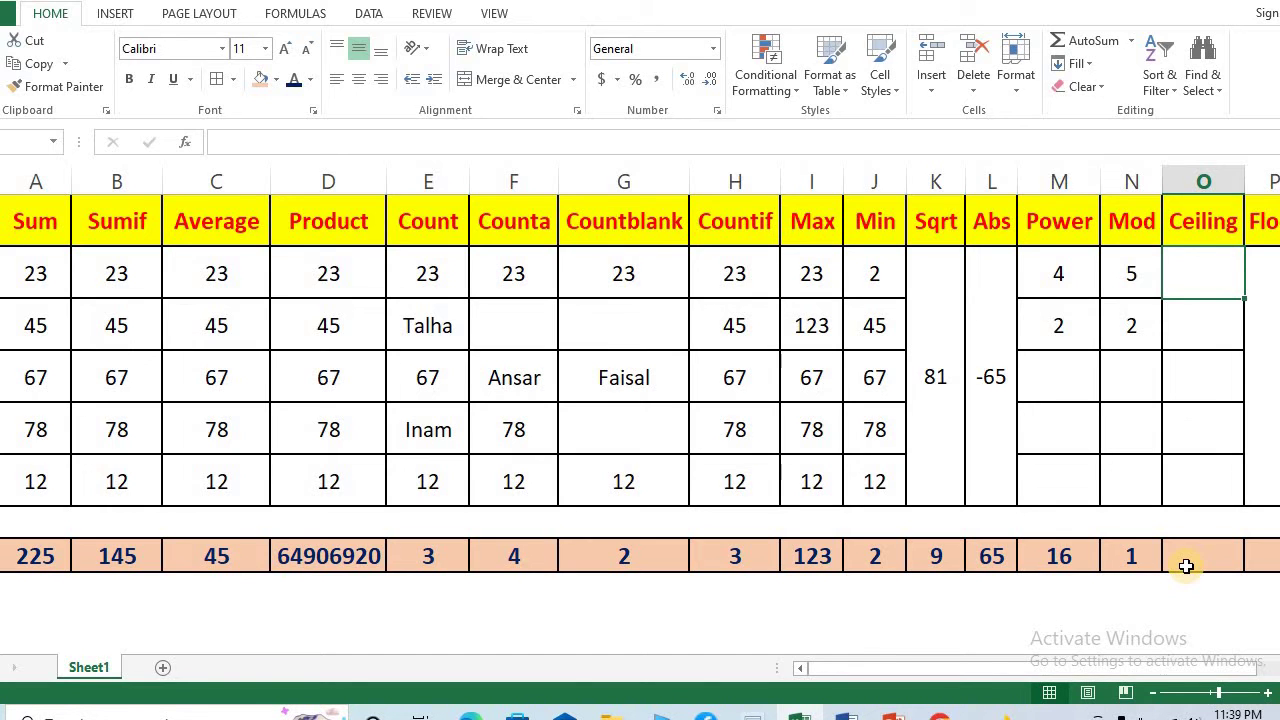
key(shift+F3)
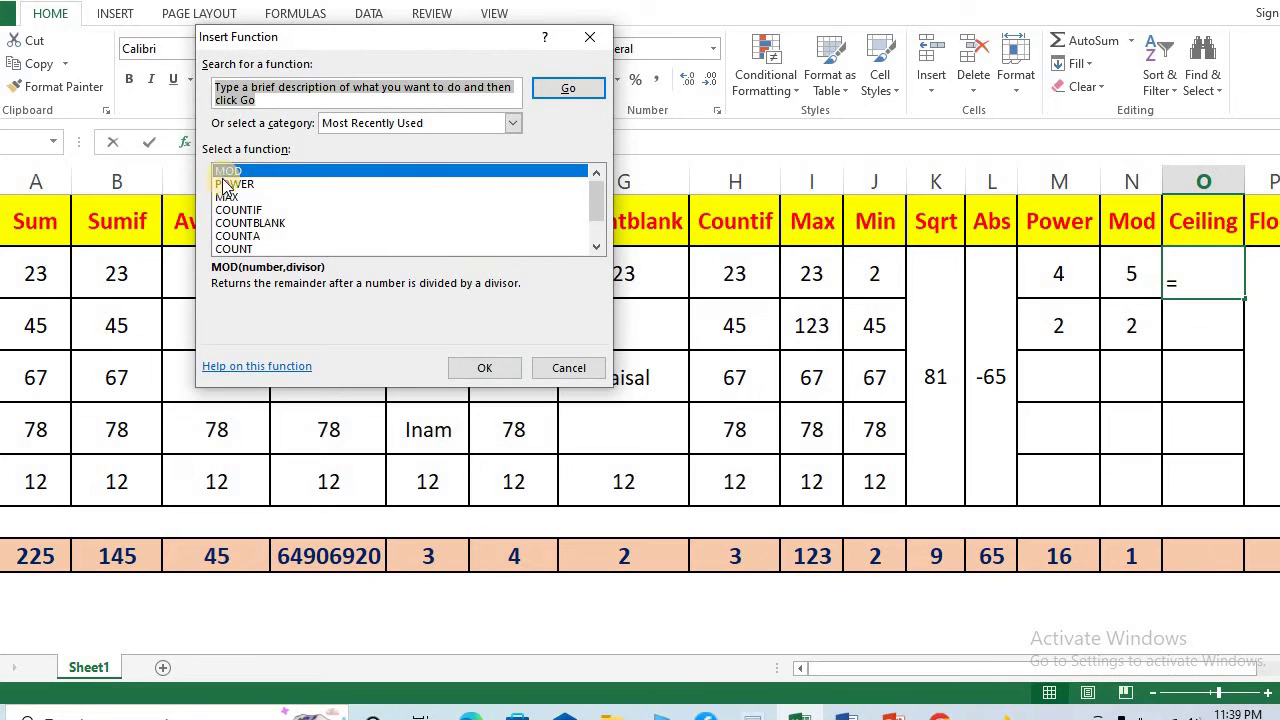
text(c)
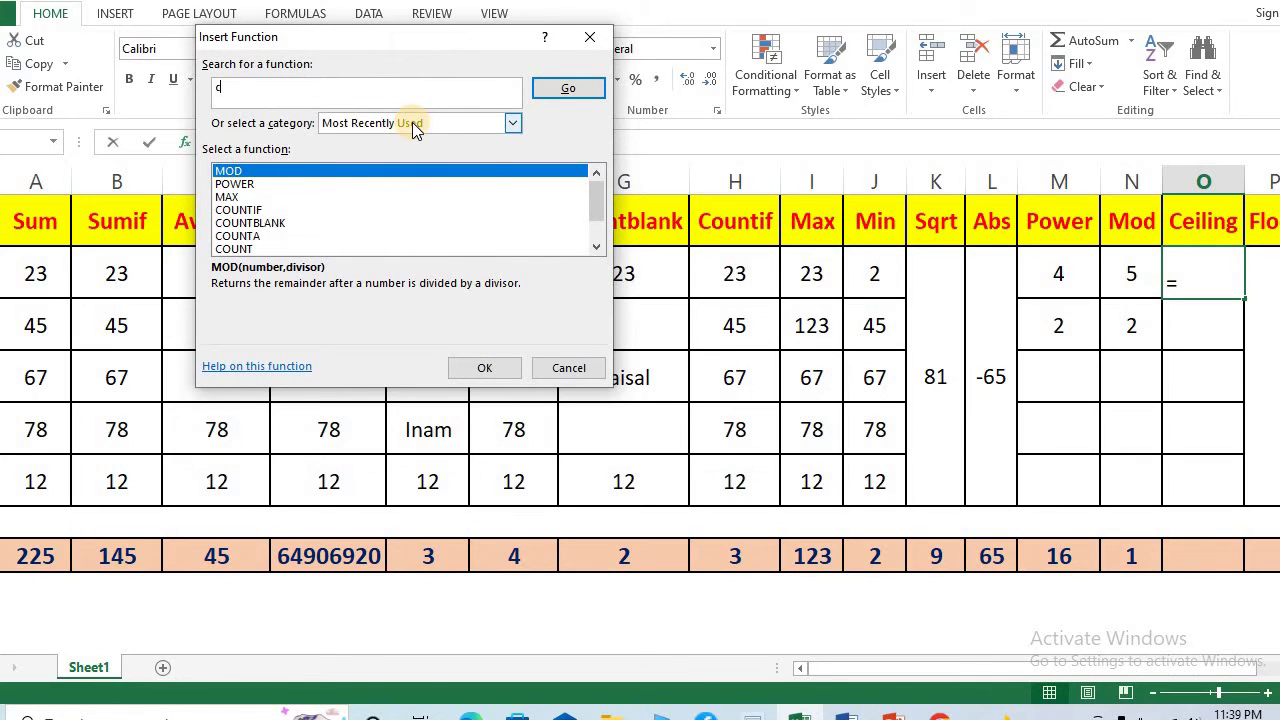
text(eiling)
click(572, 92)
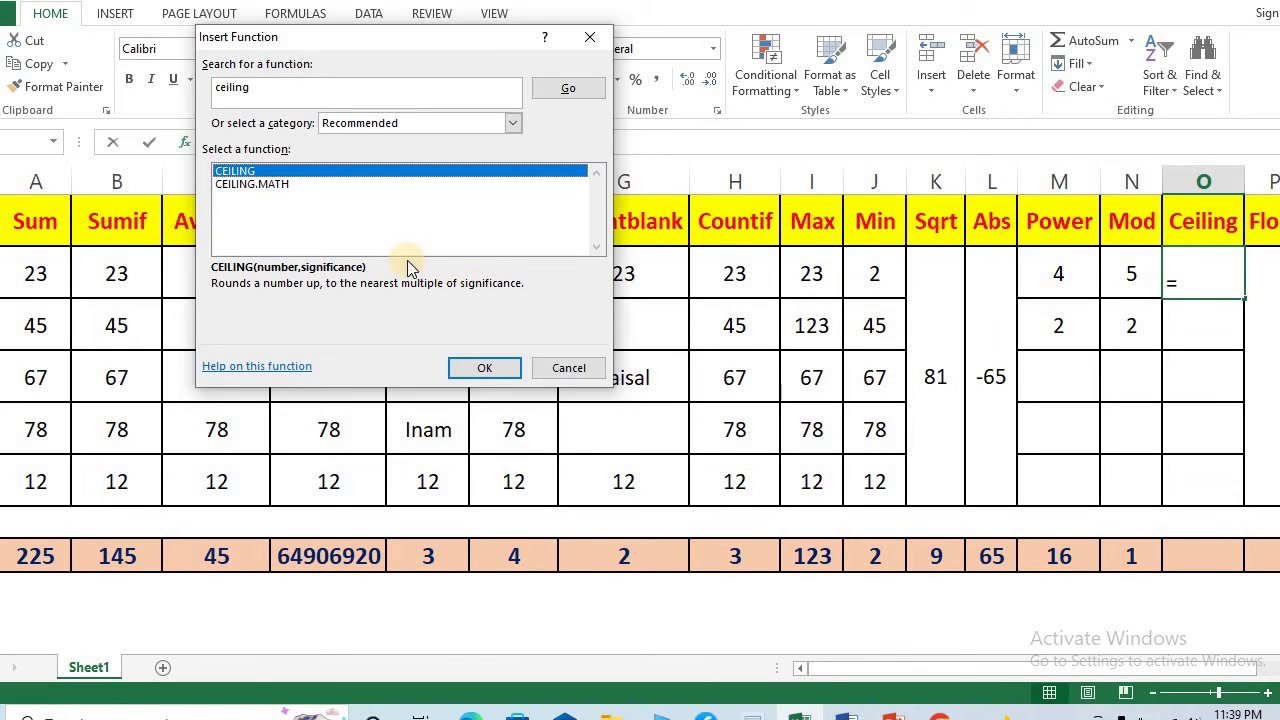
click(484, 370)
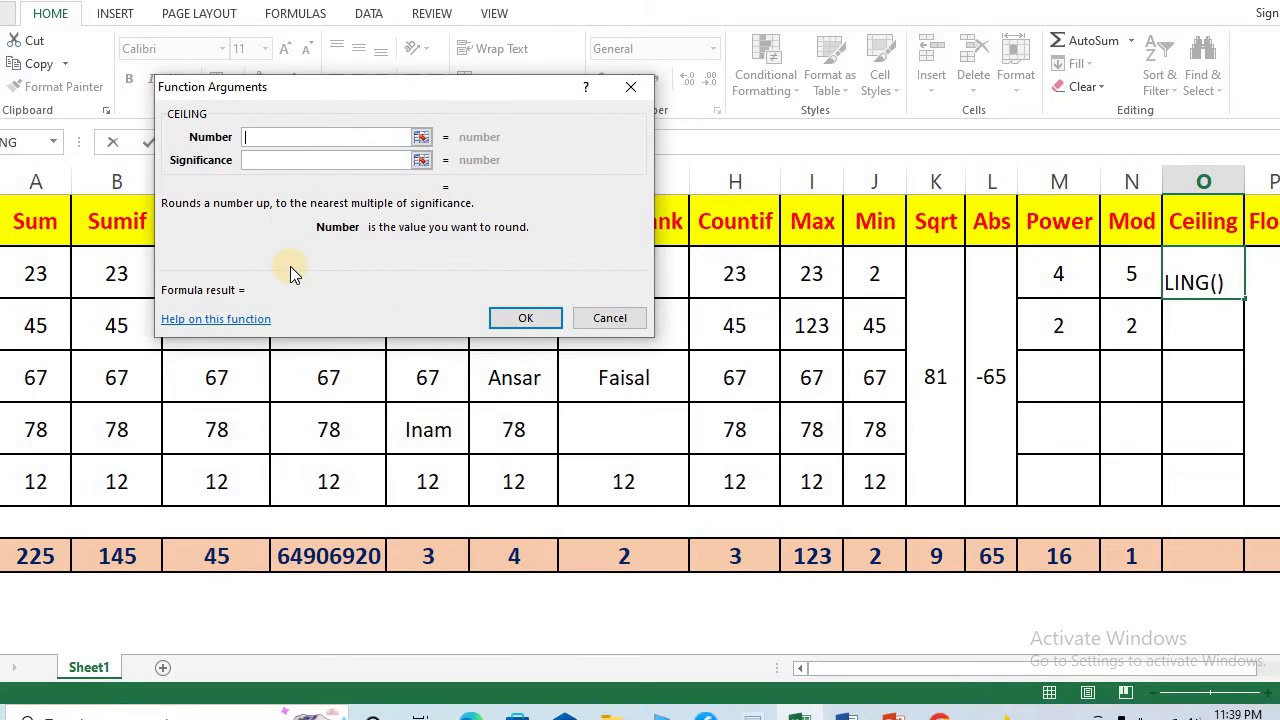
Step: Set the CEILING arguments in O3 to number 57.78 and significance 1, and centre the result horizontally
text(57)
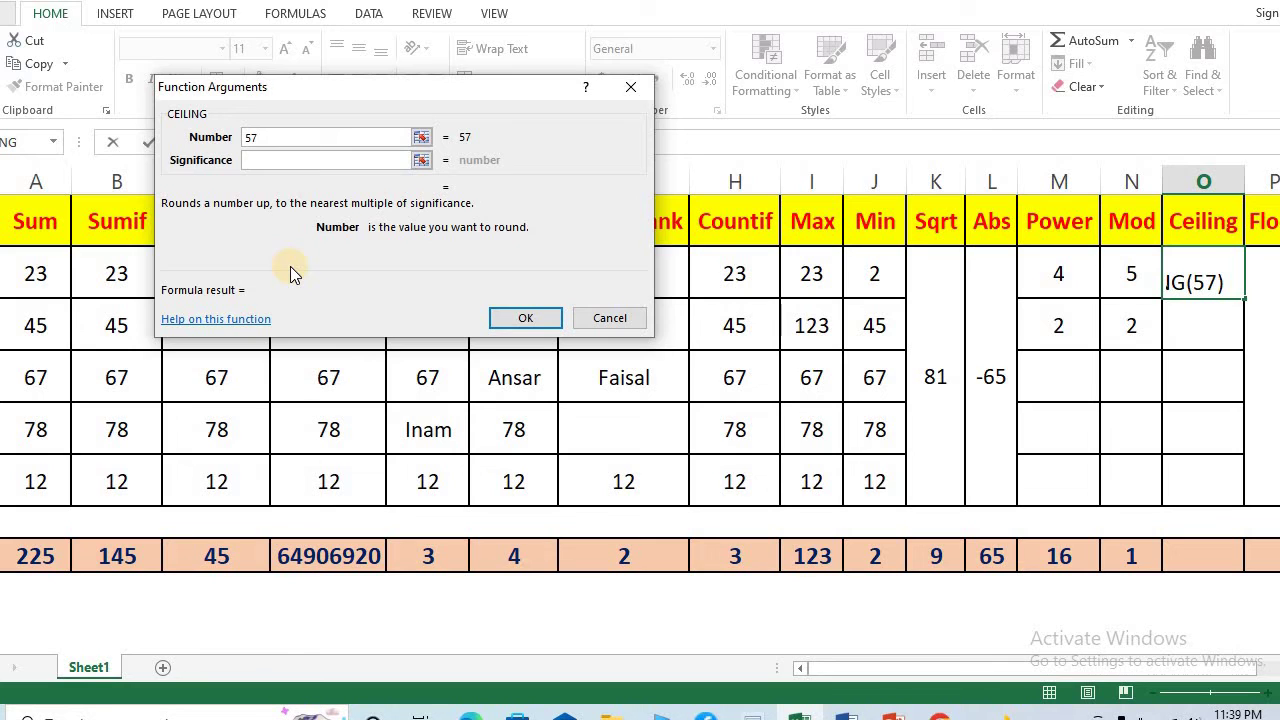
text(.78)
click(264, 161)
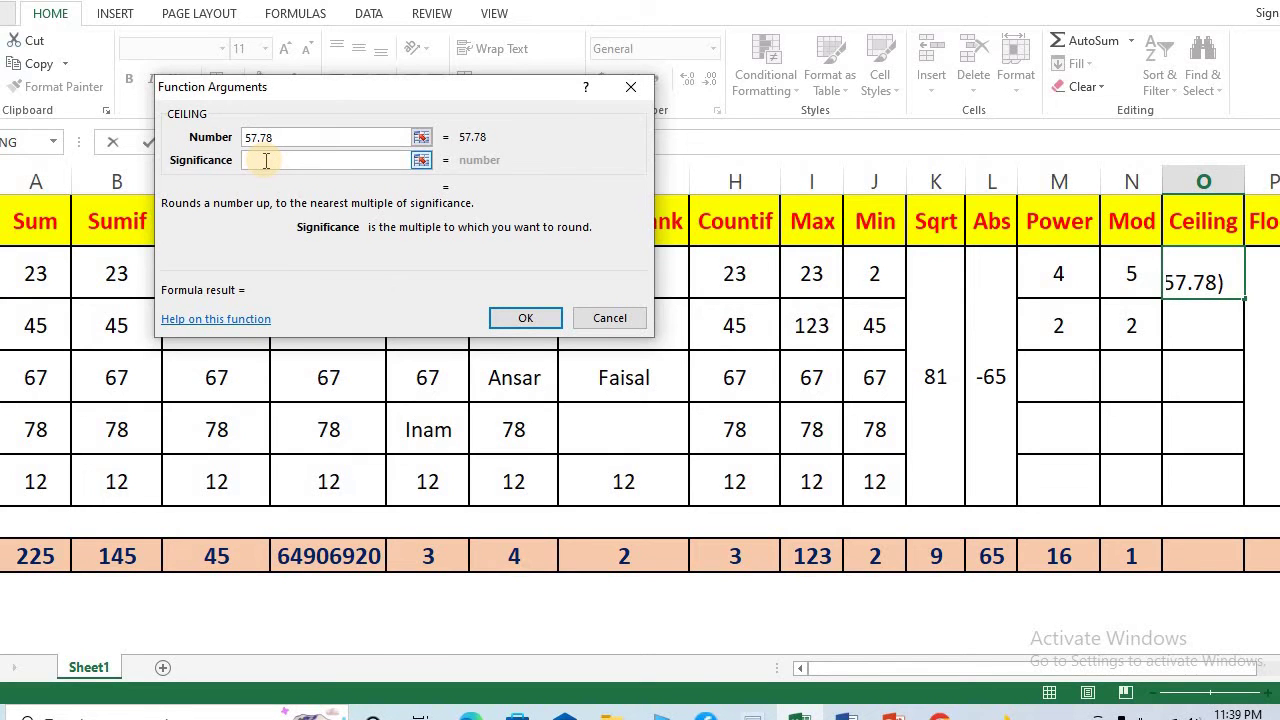
text(1)
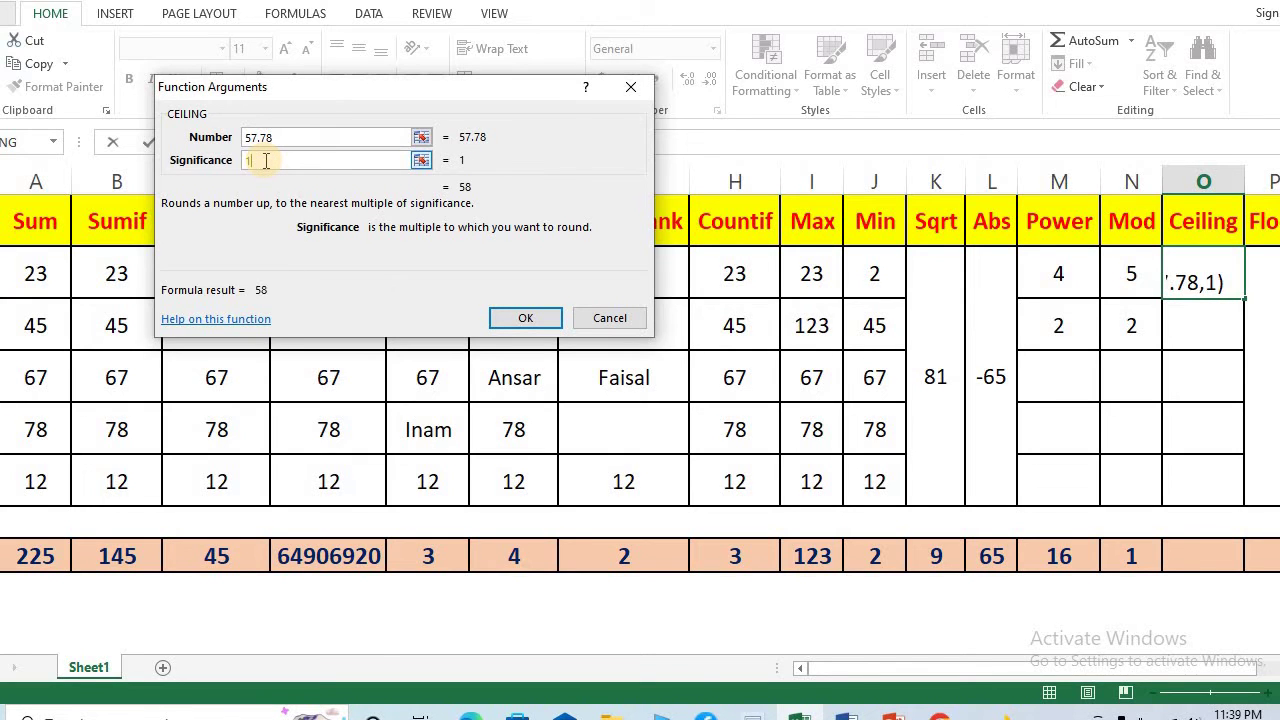
click(526, 318)
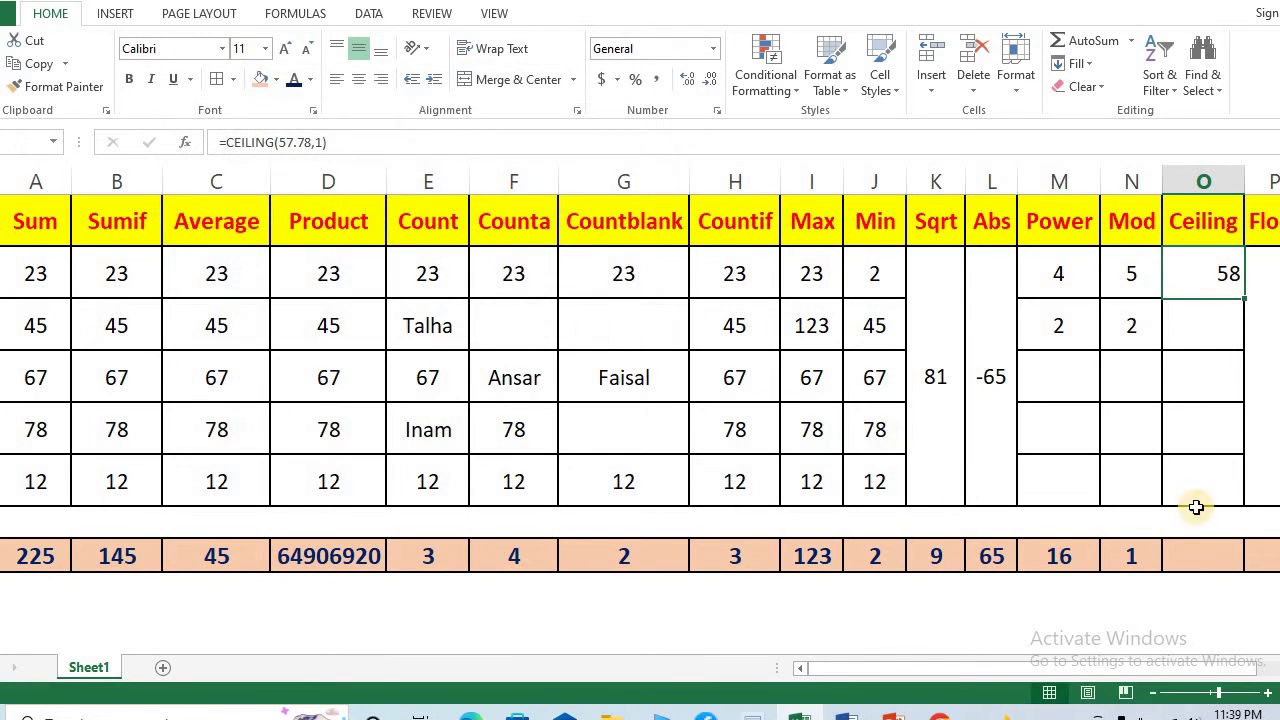
click(358, 80)
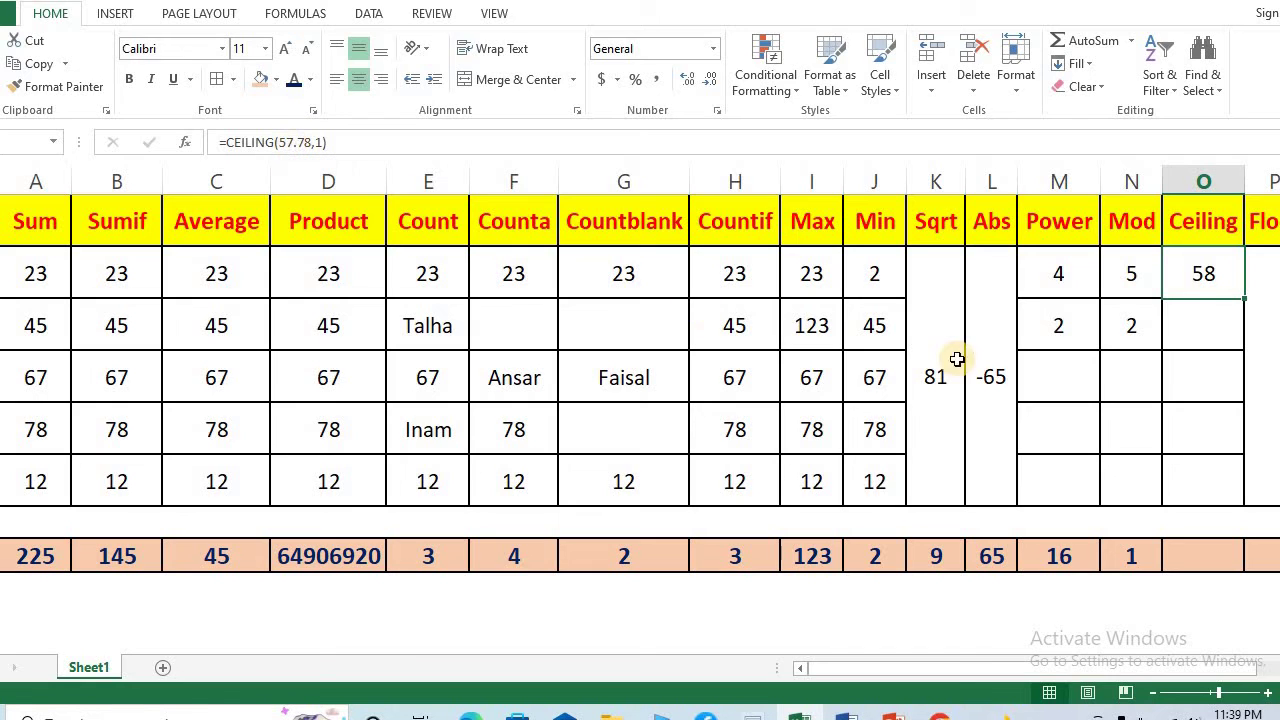
Step: Search for "ceiling" again and insert a second CEILING function into O4
click(1195, 329)
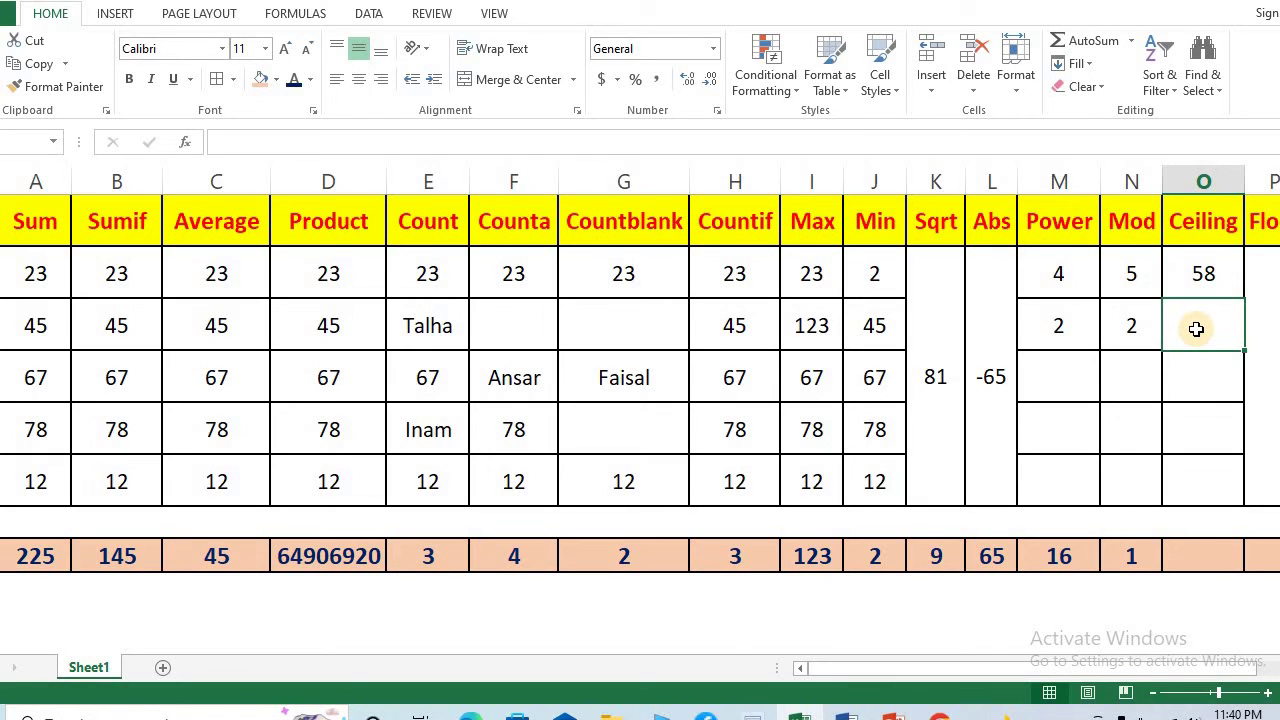
key(shift+F3)
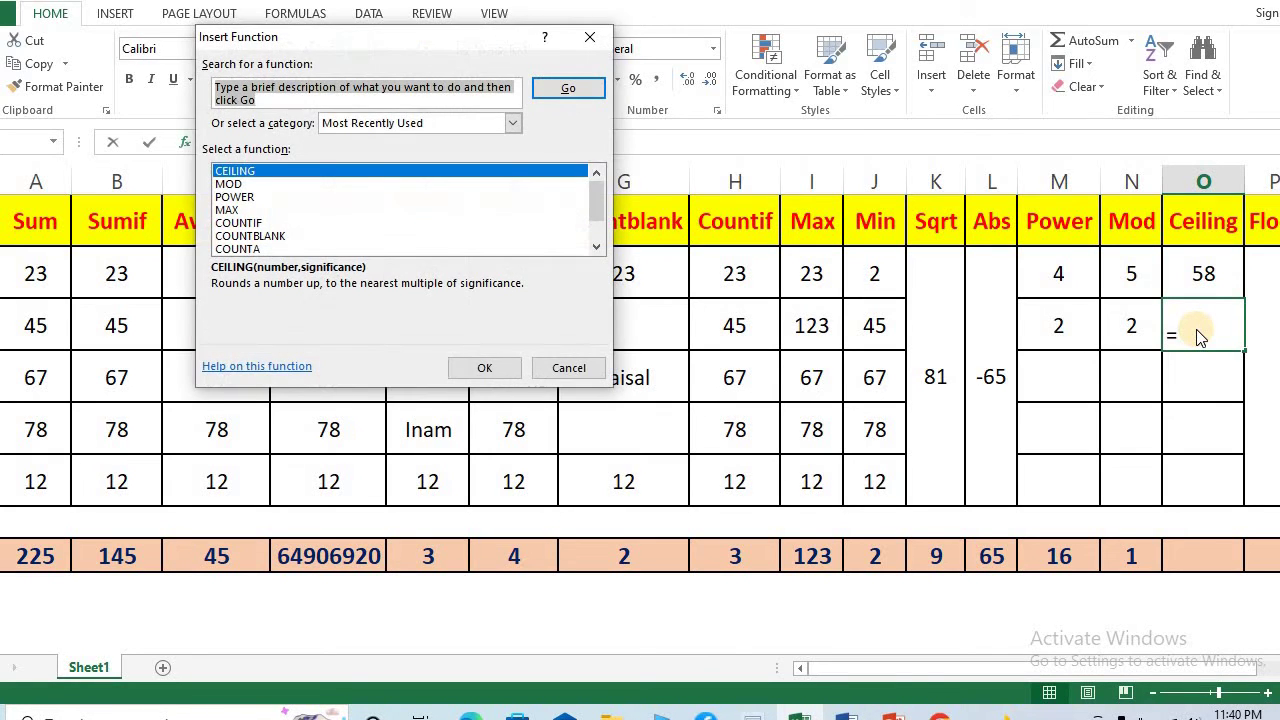
text(ceil)
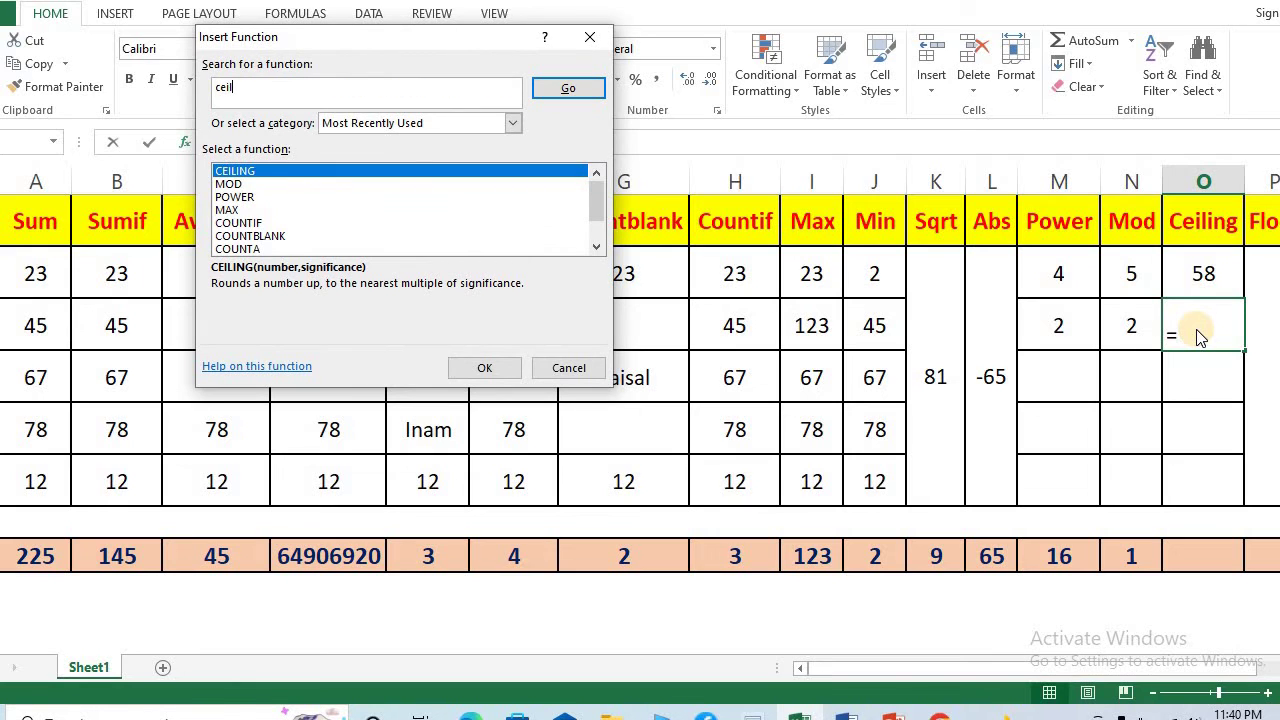
text(ing)
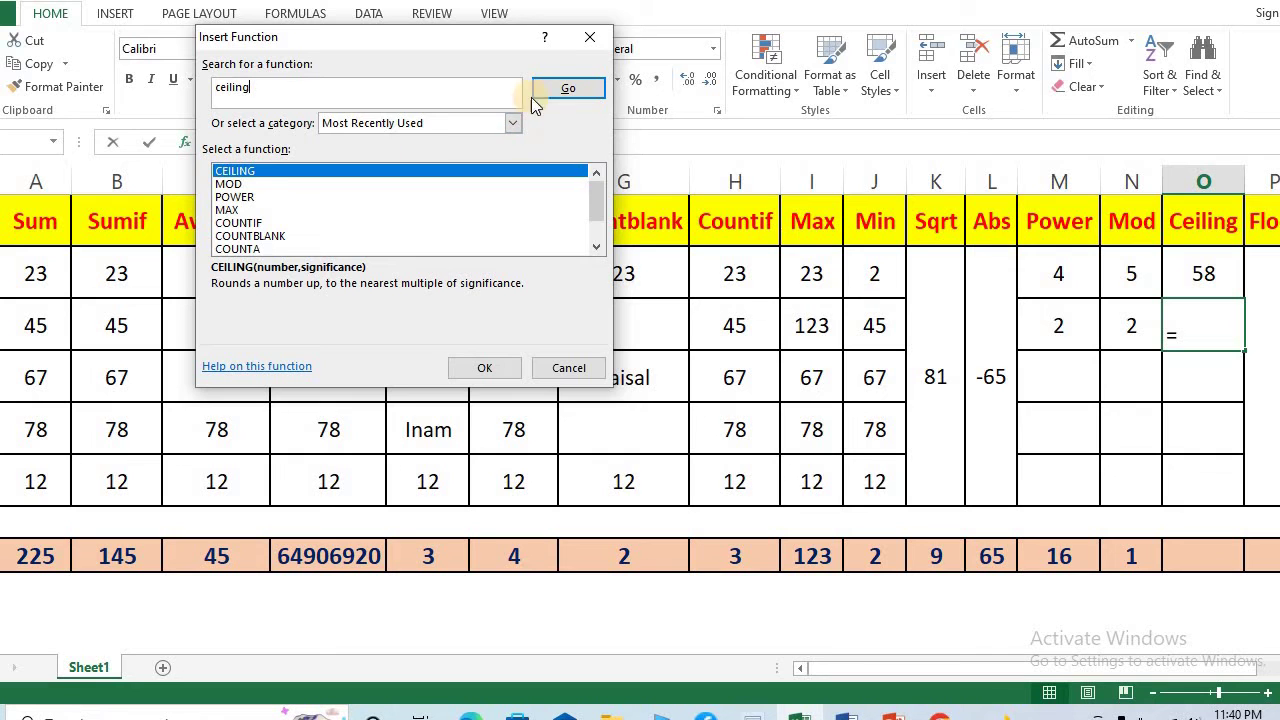
click(560, 92)
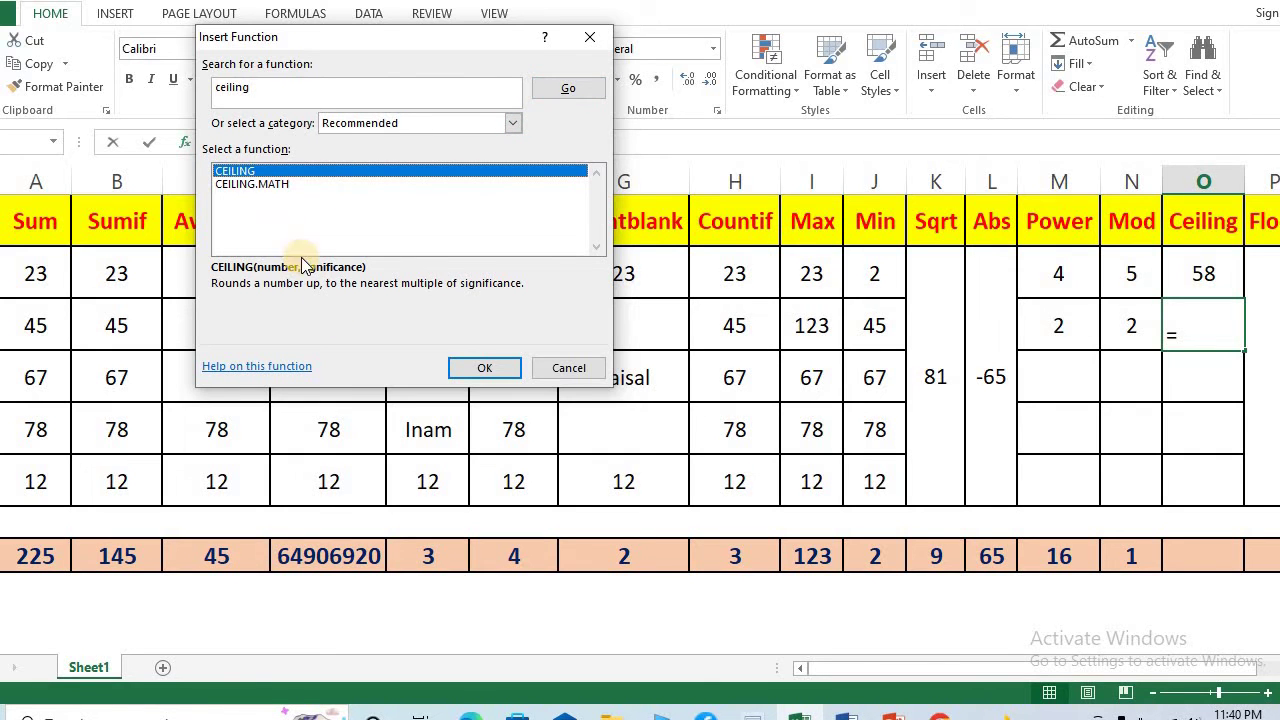
click(490, 367)
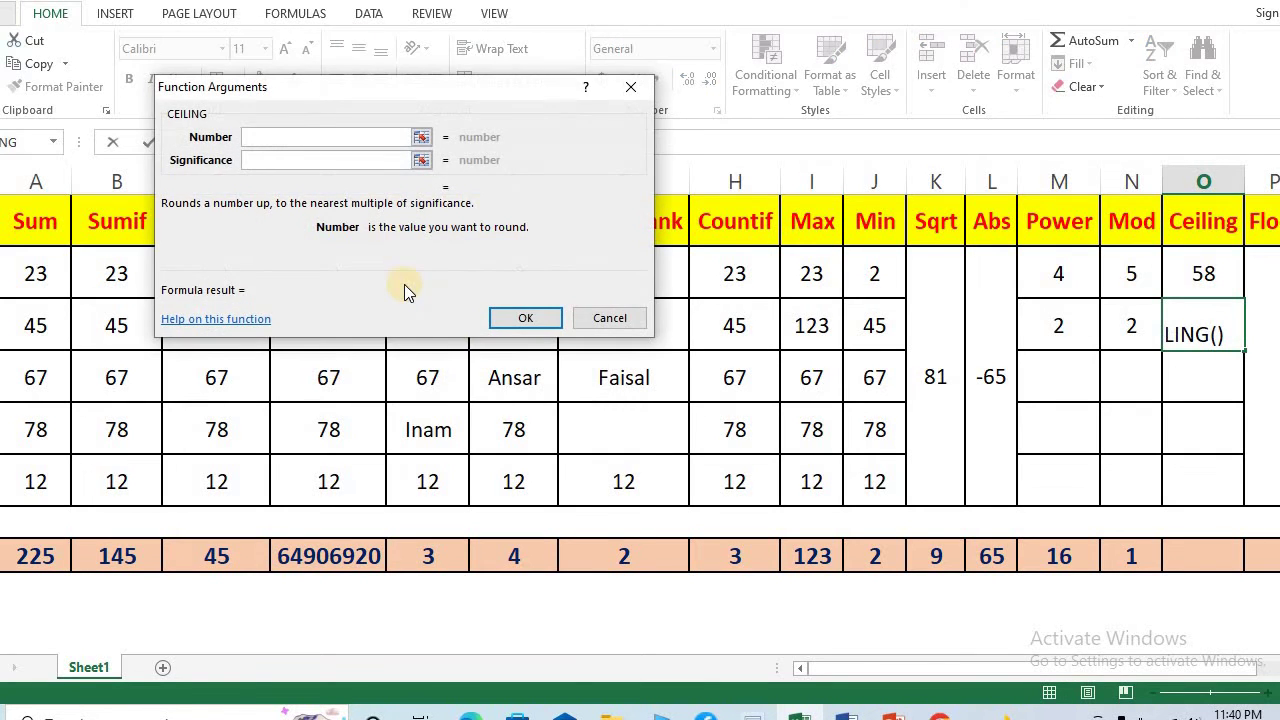
Step: Set the CEILING arguments in O4 to number -57.78 and significance 1, and centre the result horizontally
text(-)
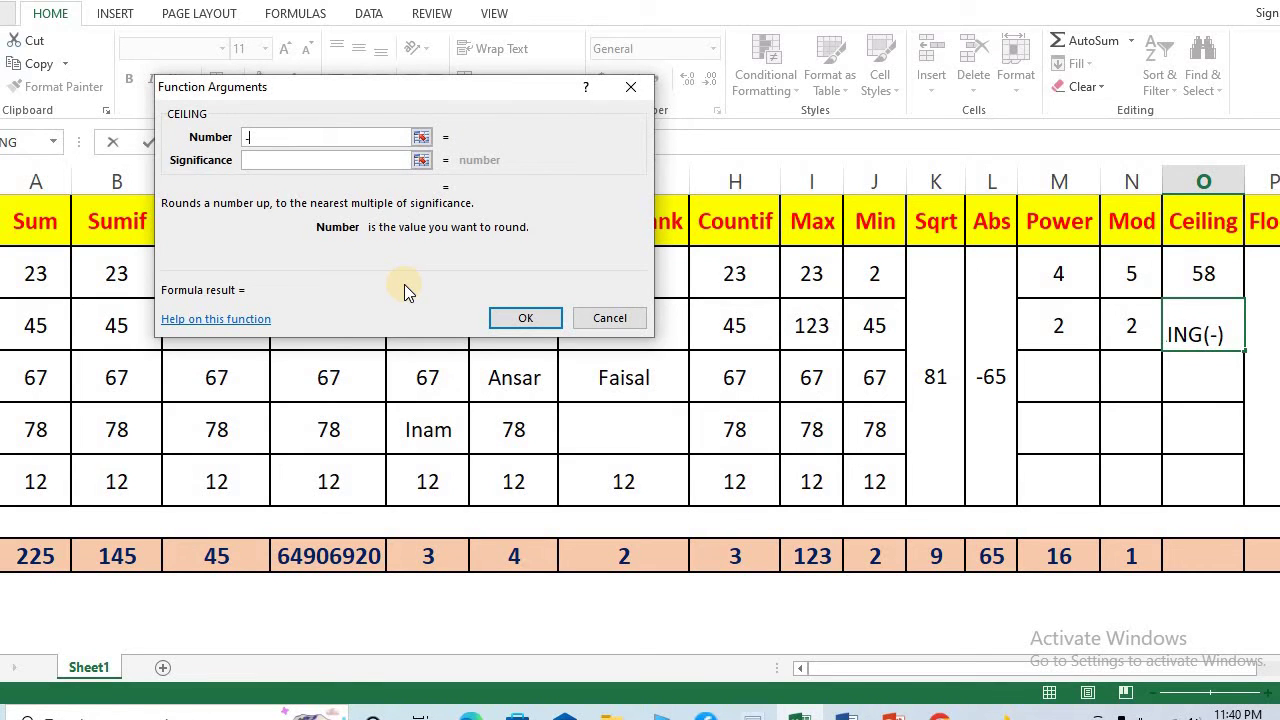
text(57.78)
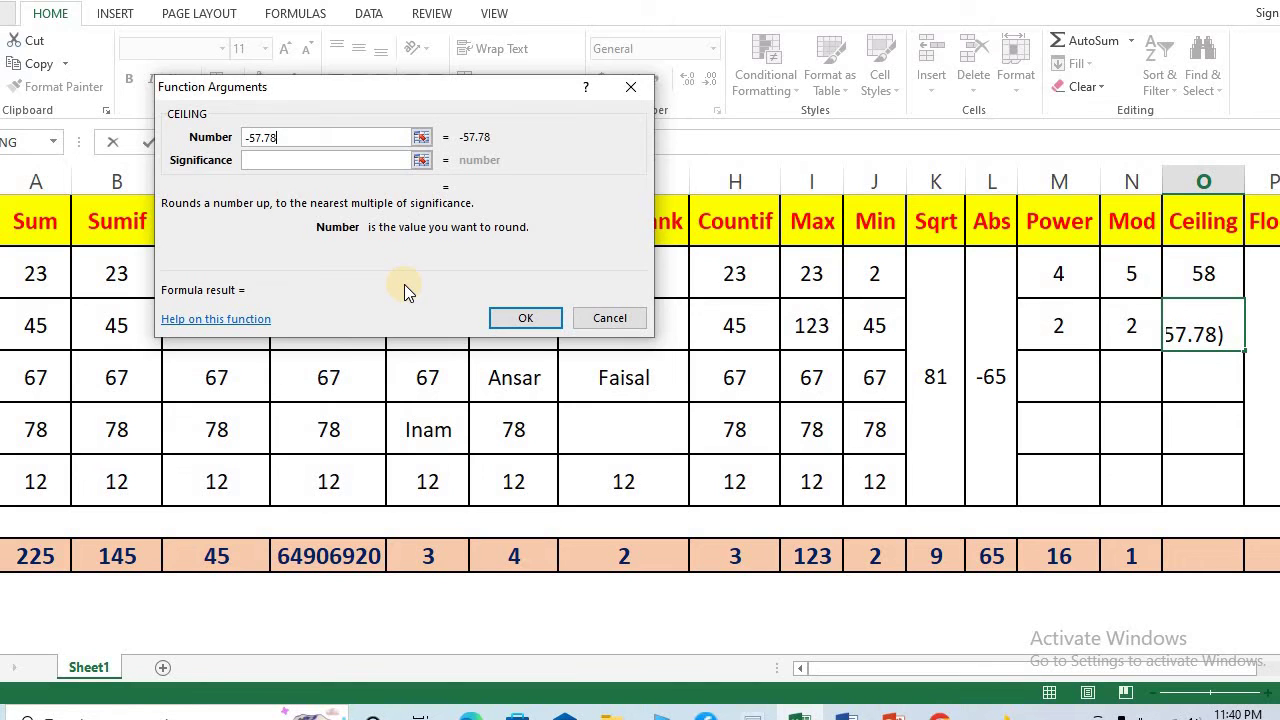
click(284, 164)
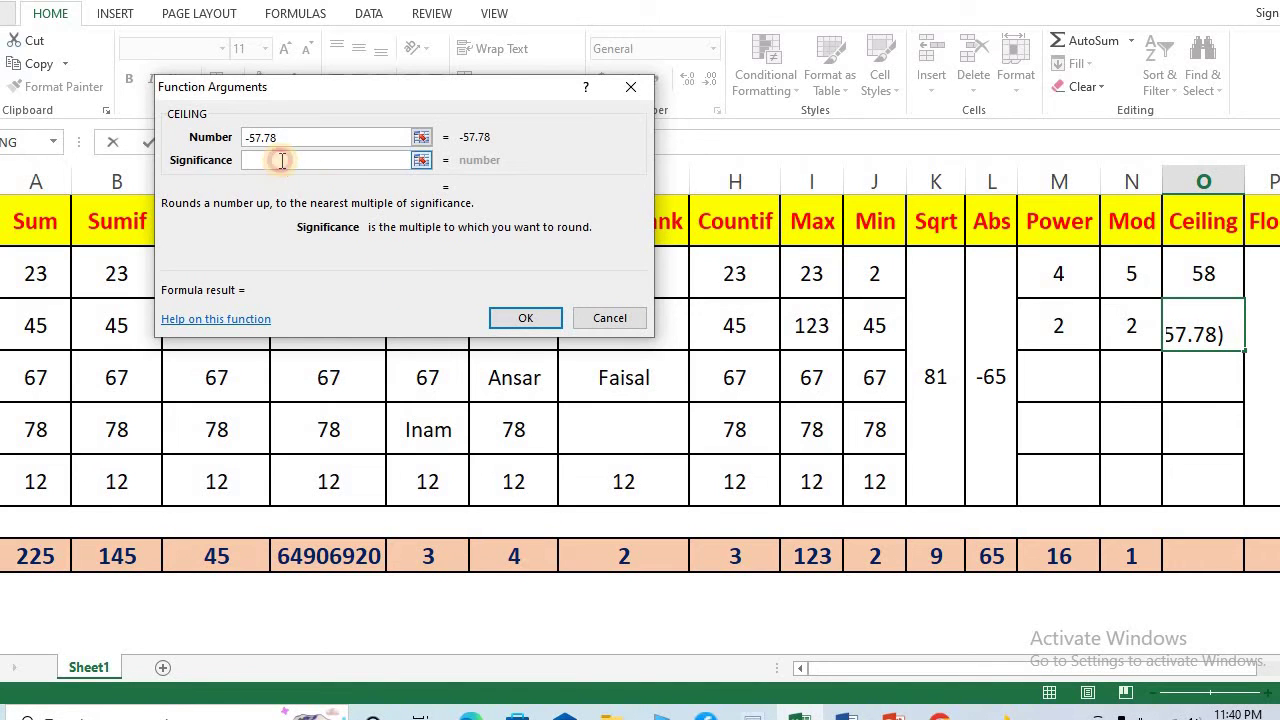
text(1)
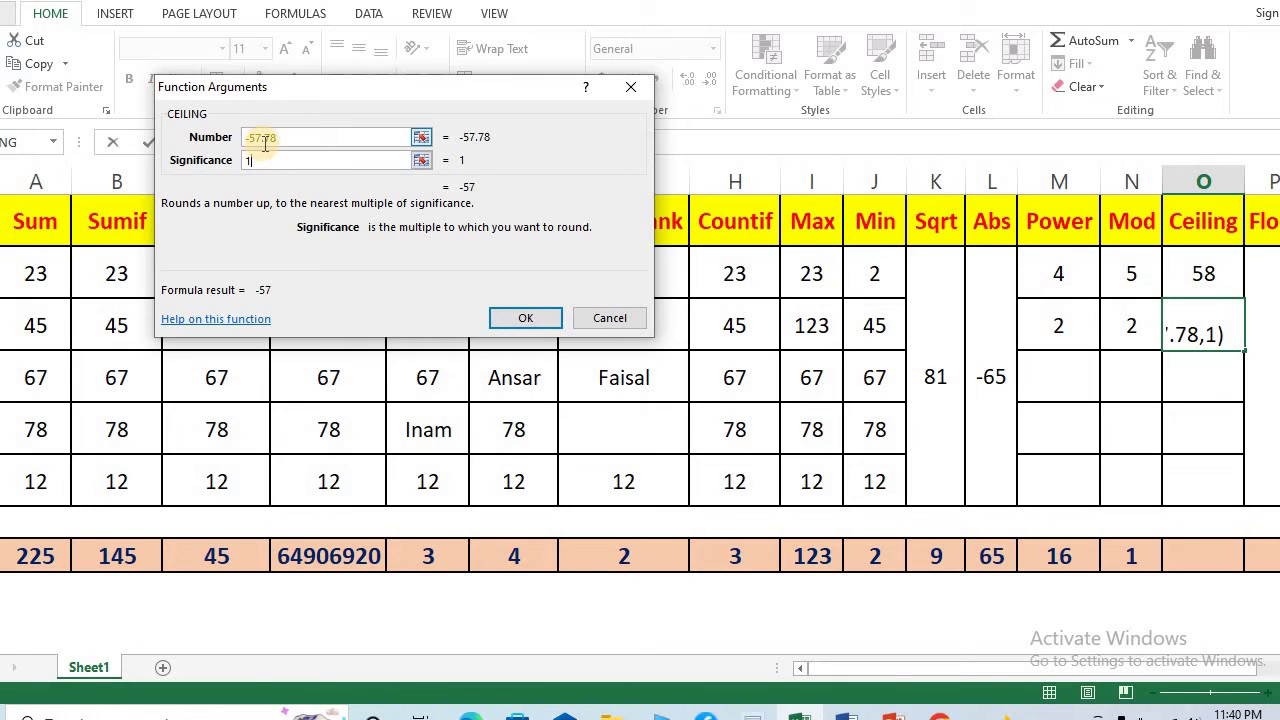
click(522, 318)
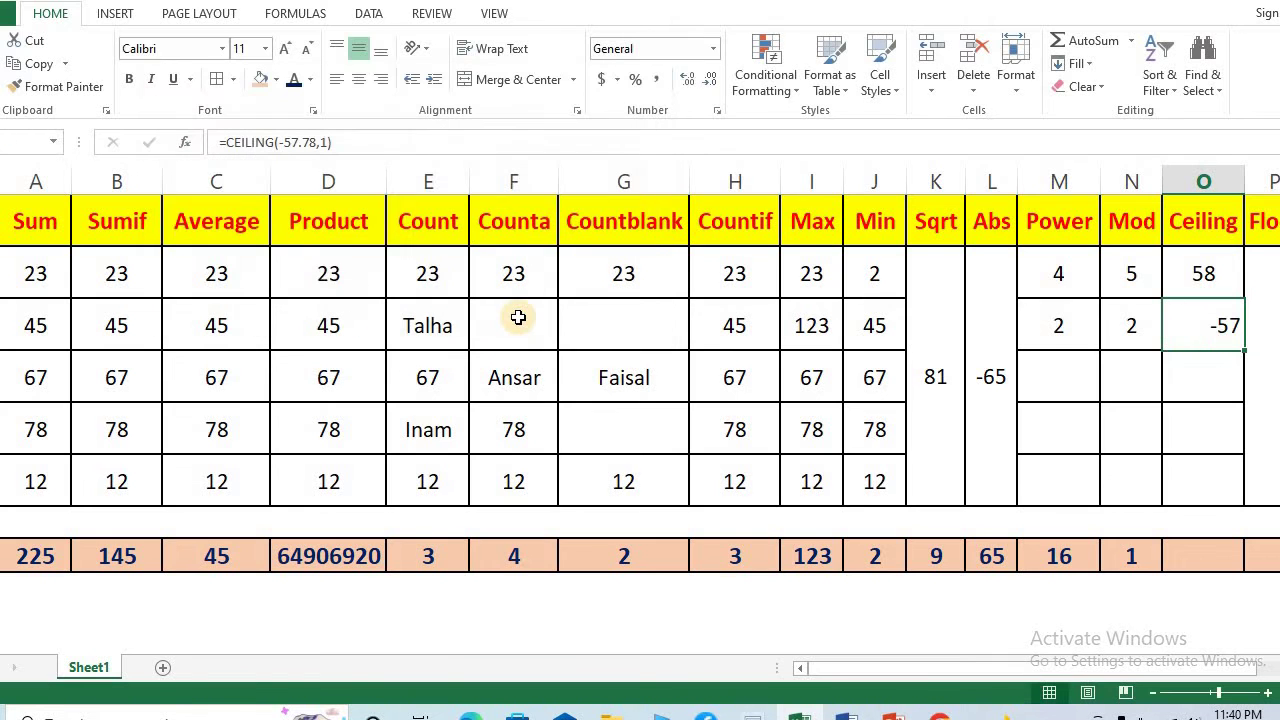
click(358, 79)
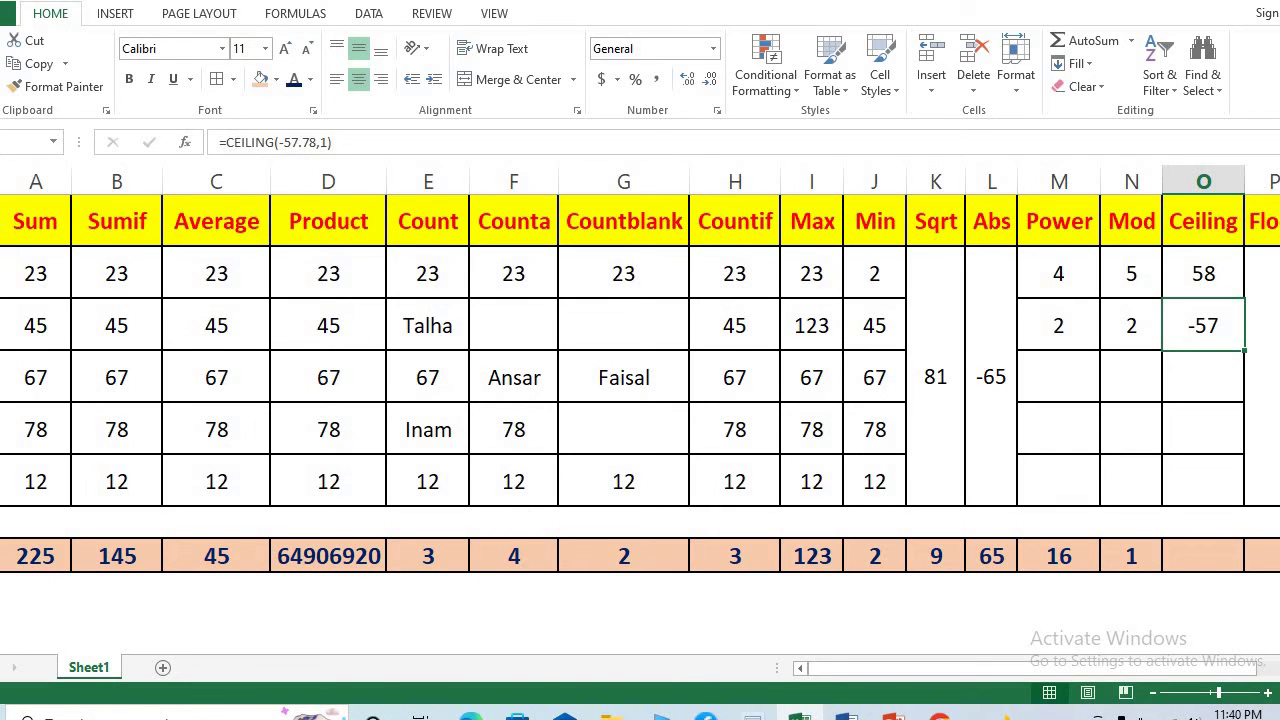
Step: Unmerge the blank data cell under the Floor heading and add inside borders between the separate cells
scroll(640, 380, right, 1)
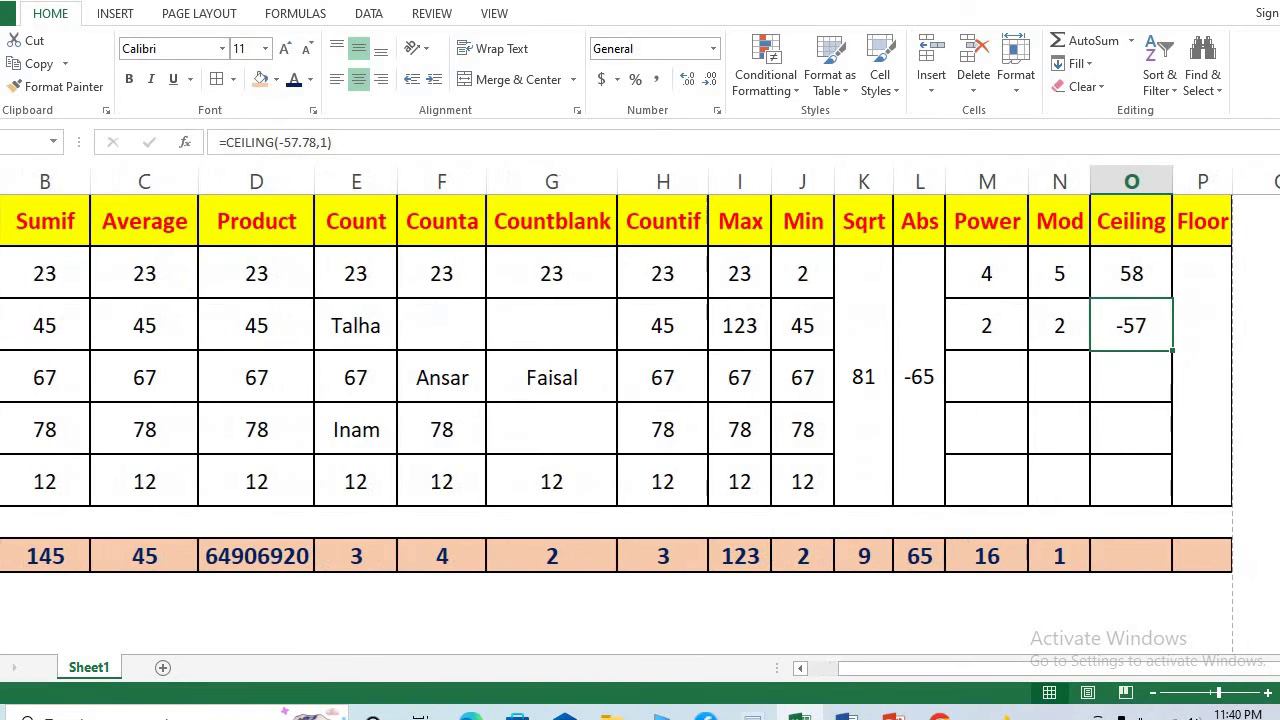
click(1192, 272)
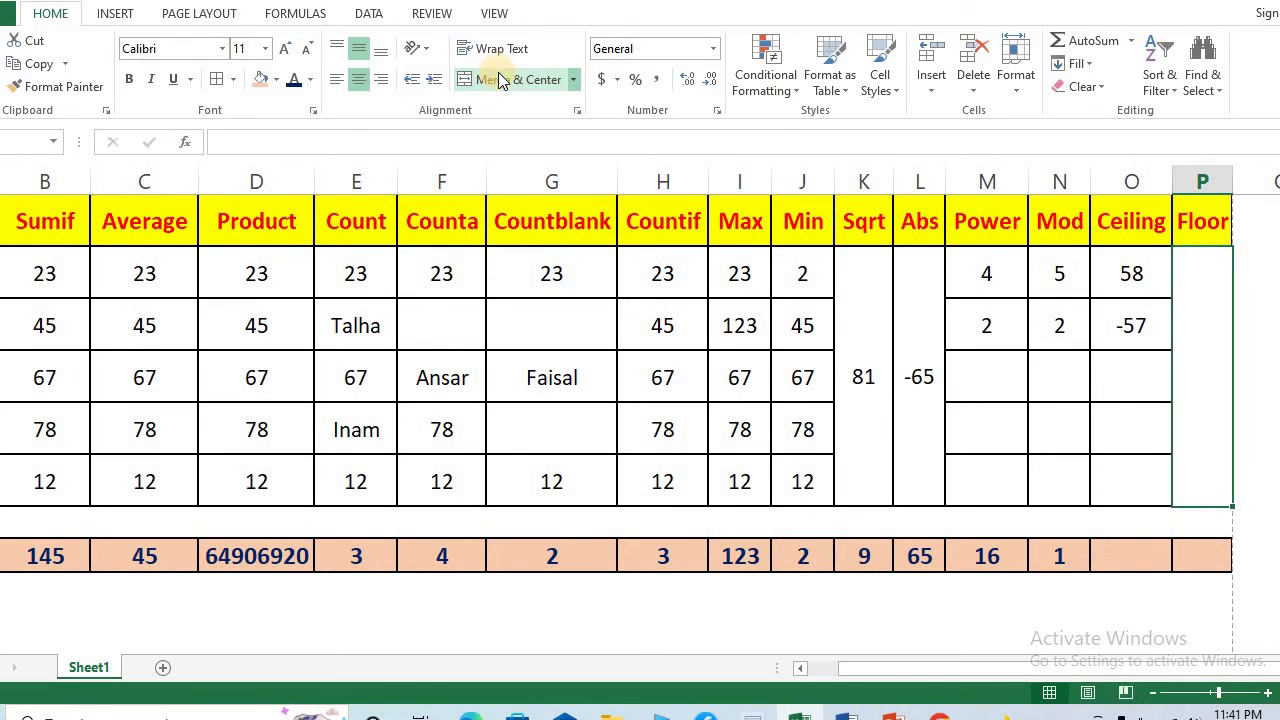
key(ctrl+1)
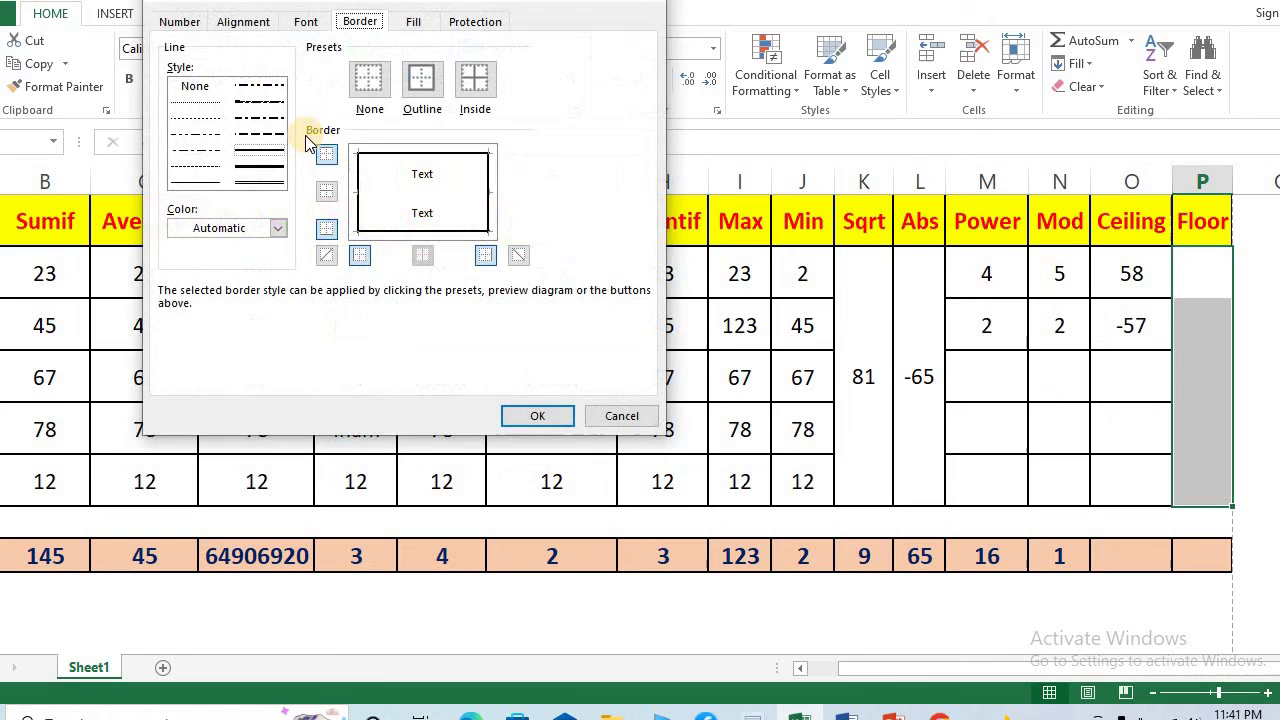
click(472, 82)
click(548, 414)
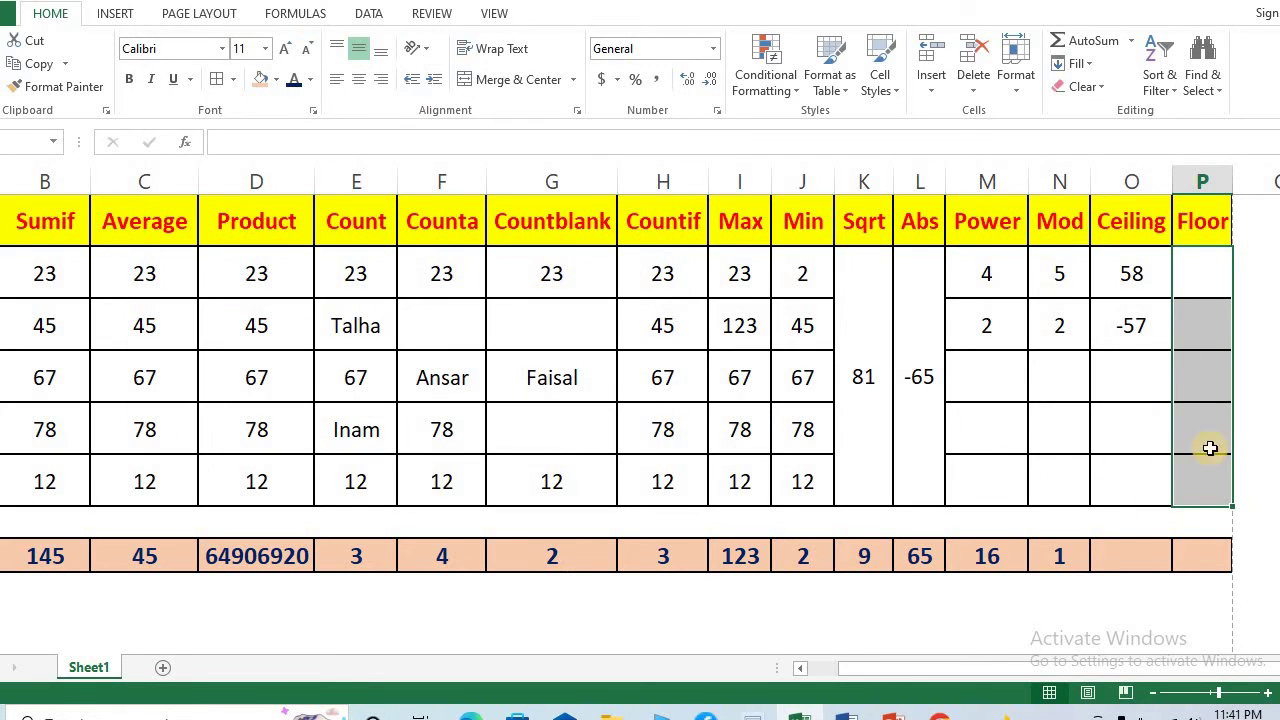
Step: Enter 9.6 in P3 under the Floor heading and centre the Floor column's data cells horizontally
click(1211, 283)
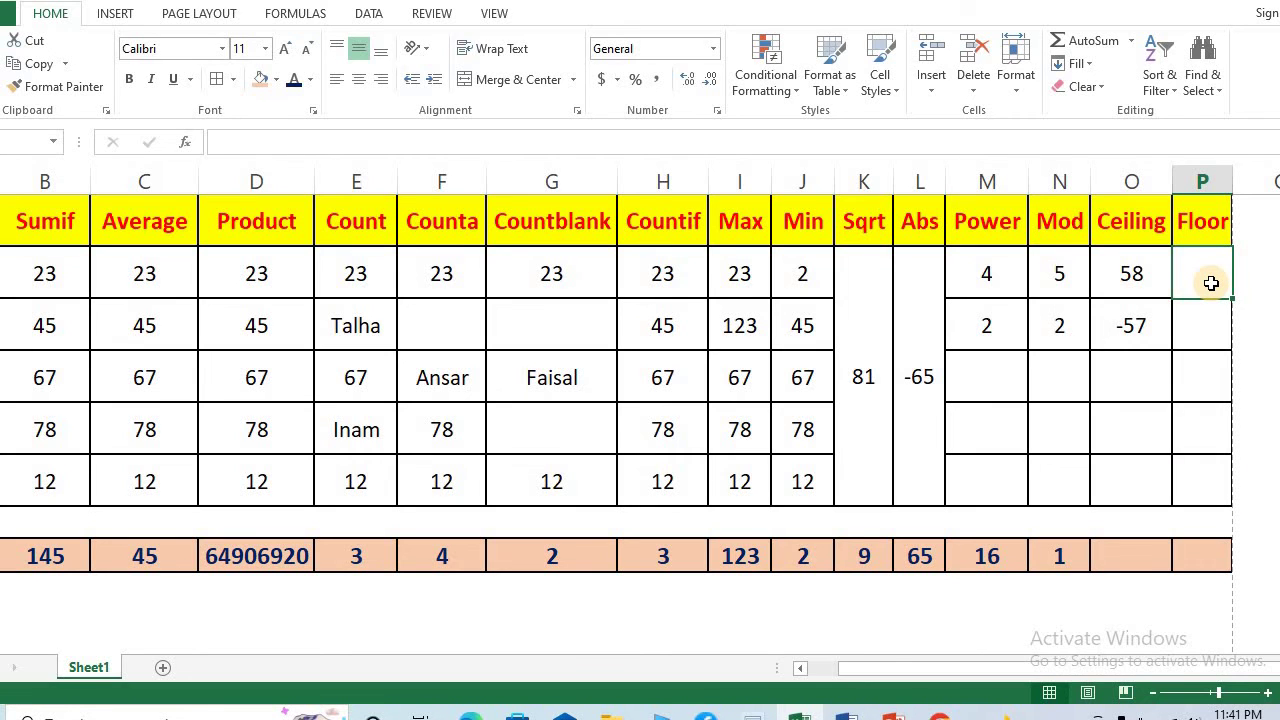
text(9)
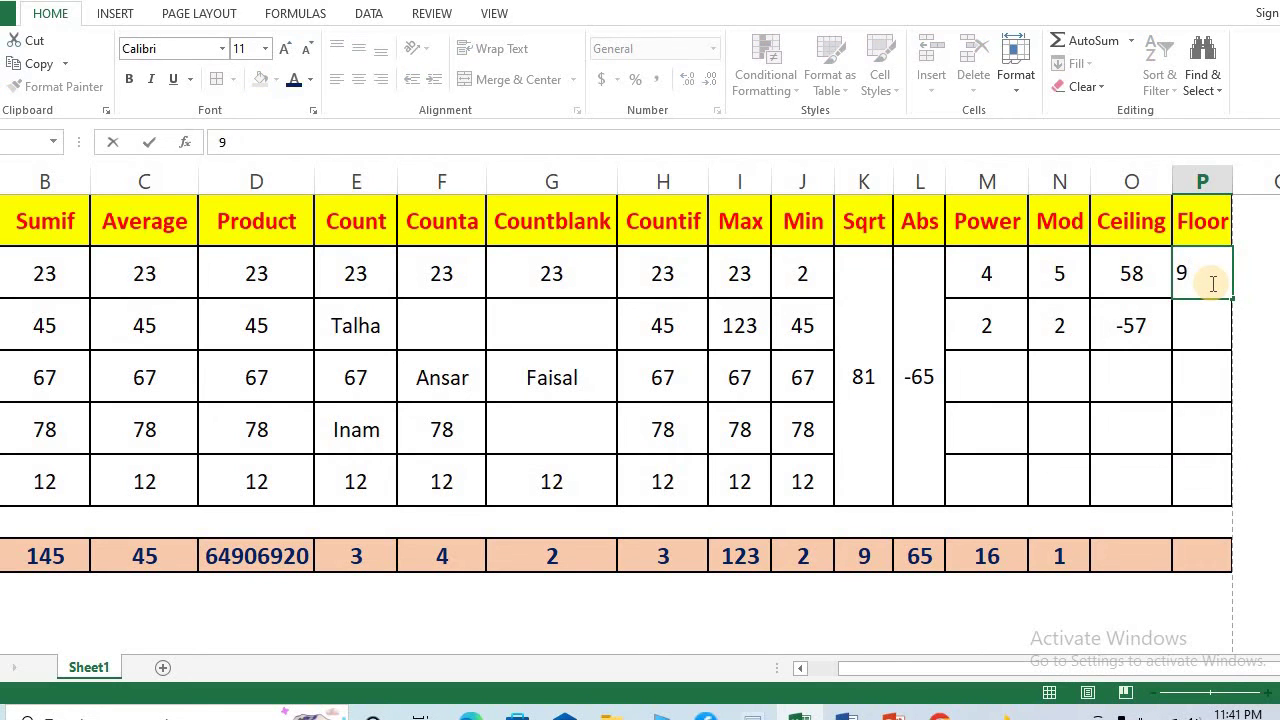
text(.6)
key(Return)
click(1211, 283)
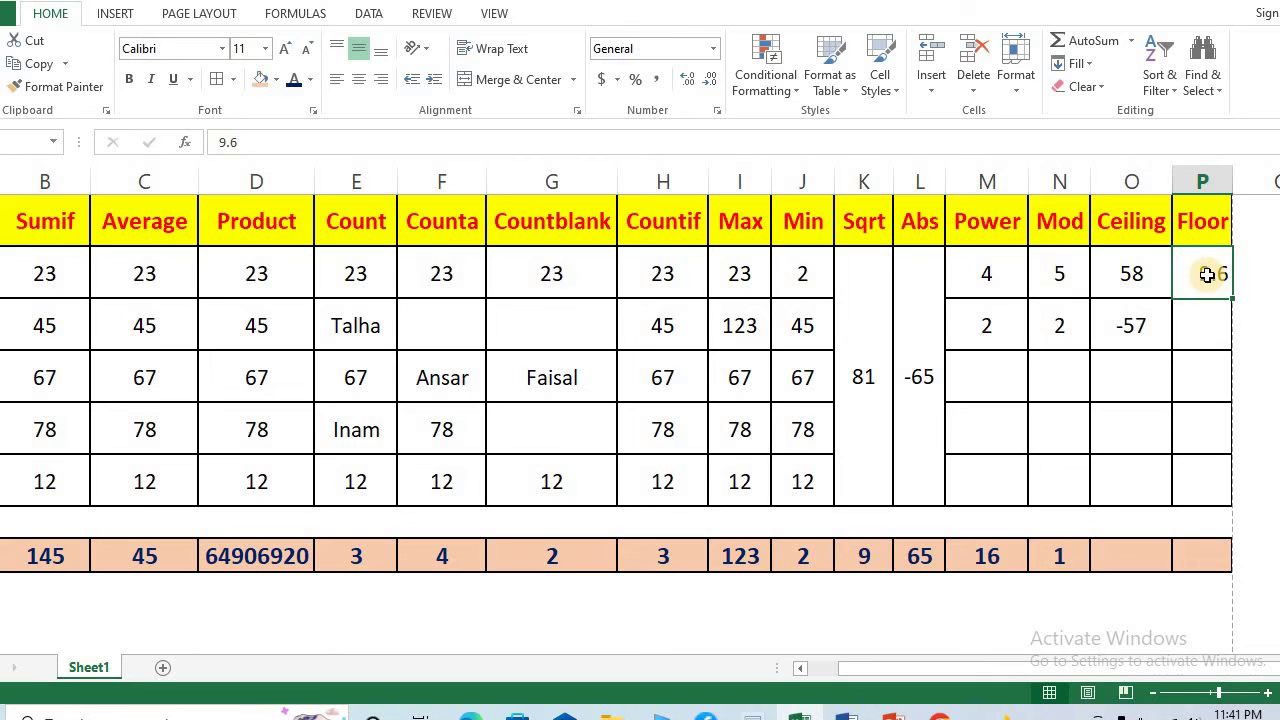
drag(1209, 271, 1199, 482)
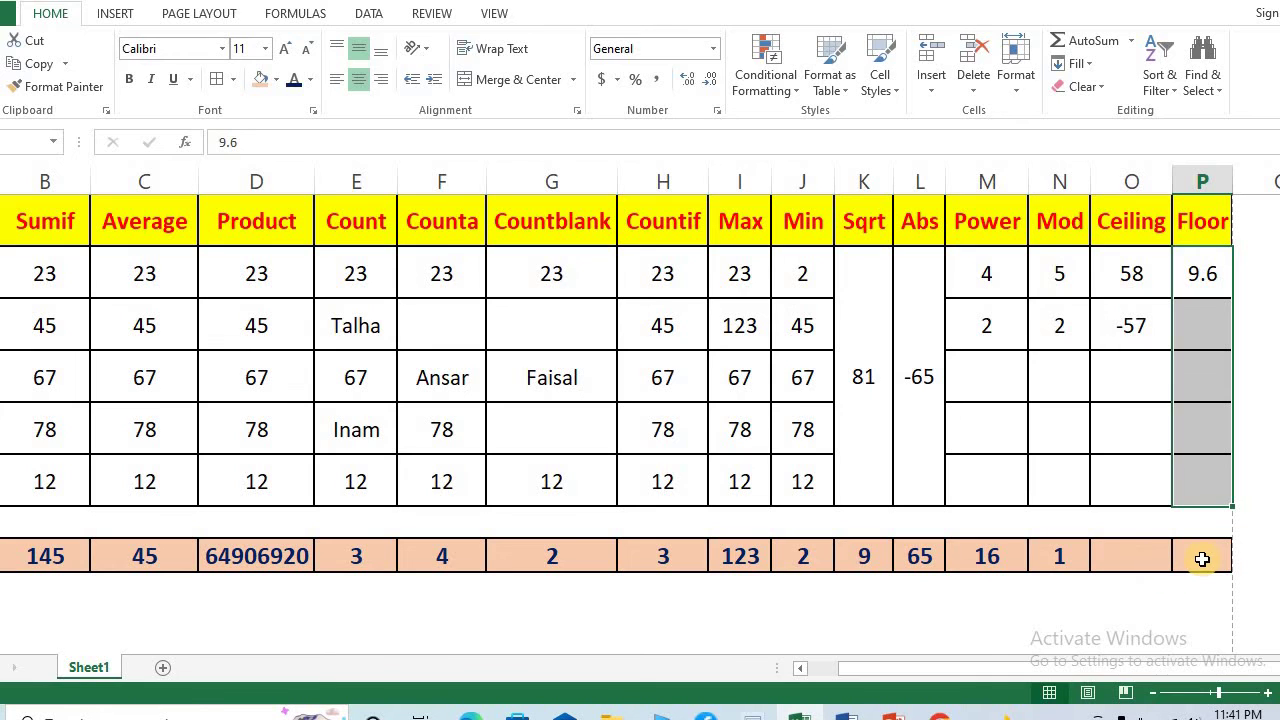
Step: Enter the formula =floor(P3,1) in the Floor column's result cell to round the value down to significance 1
click(1202, 559)
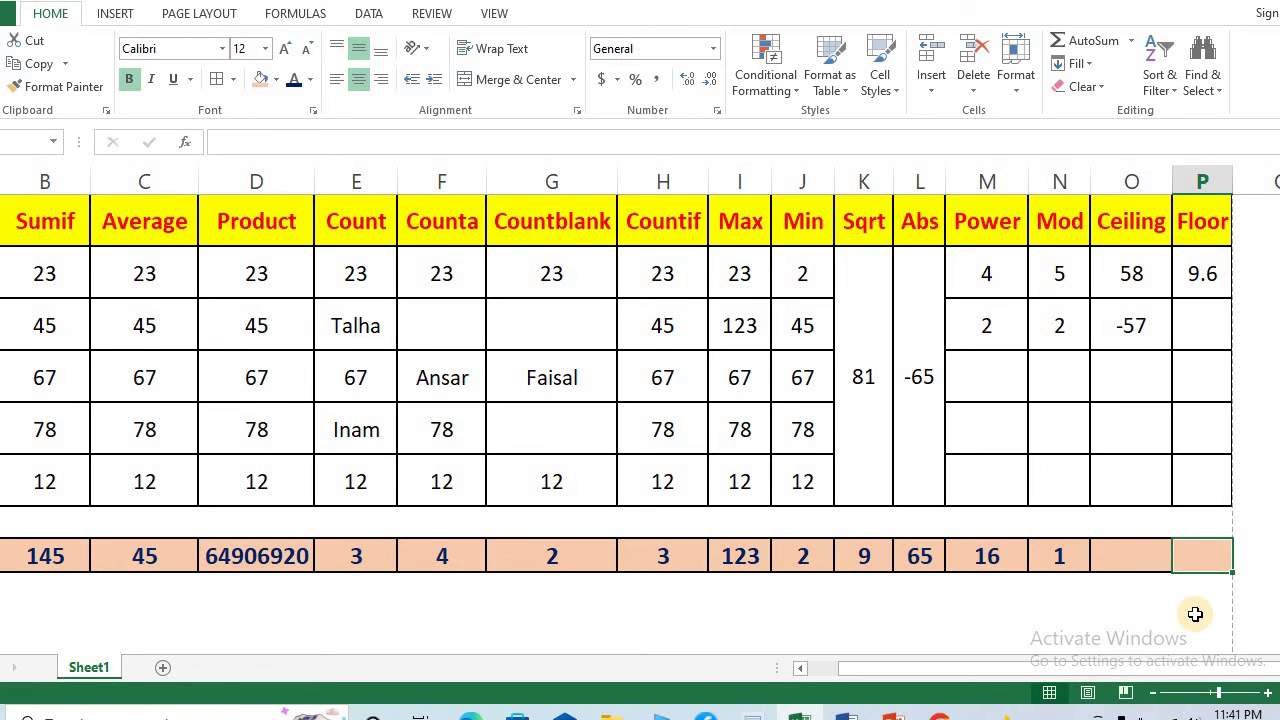
key(F2)
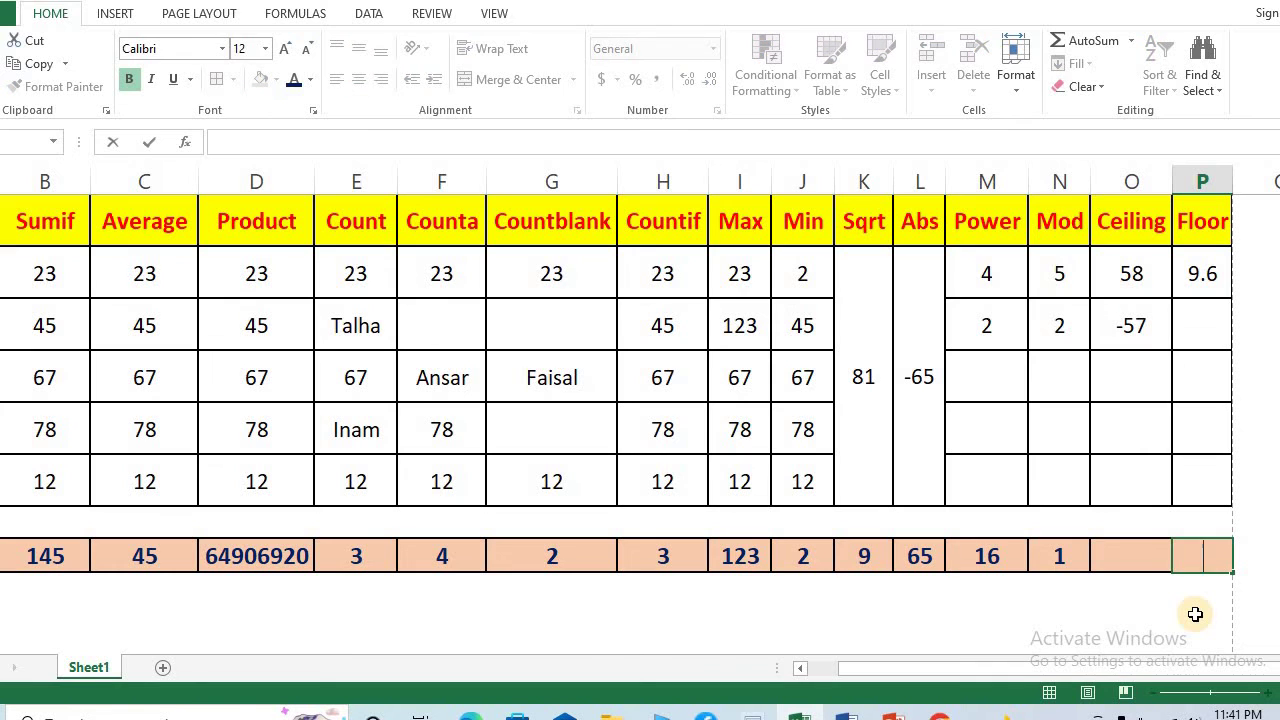
text(=f)
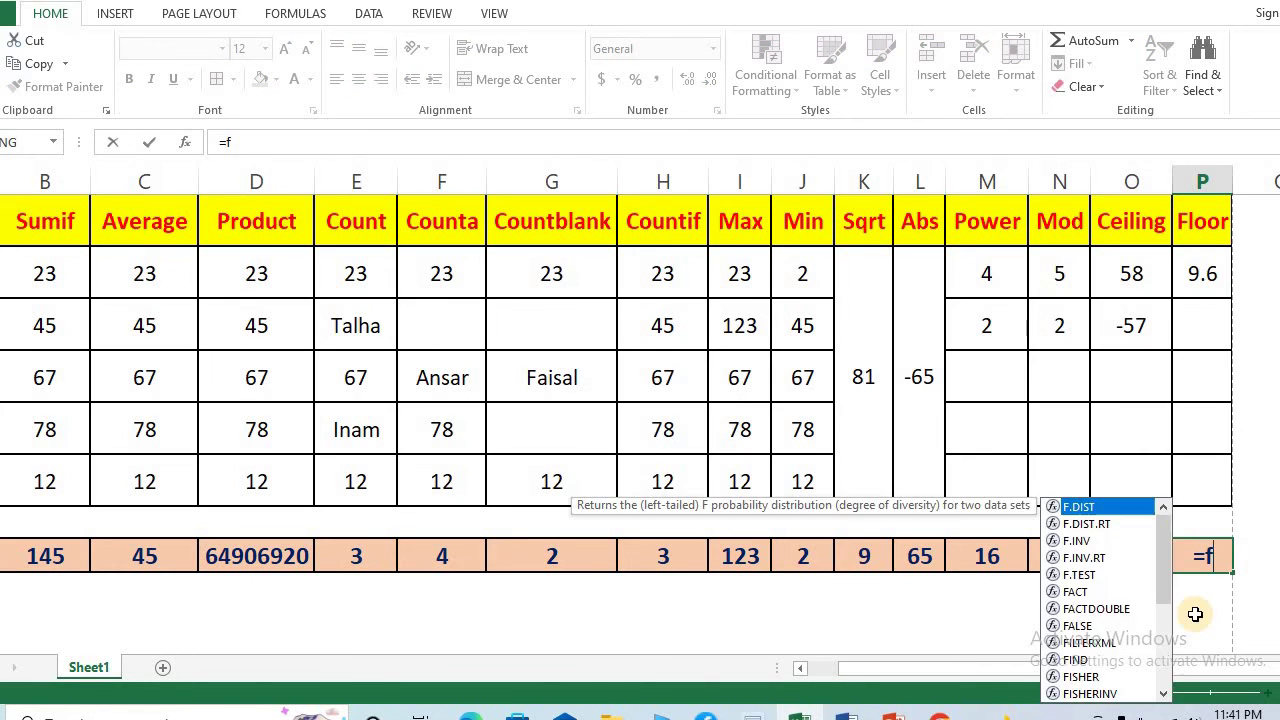
text(loor()
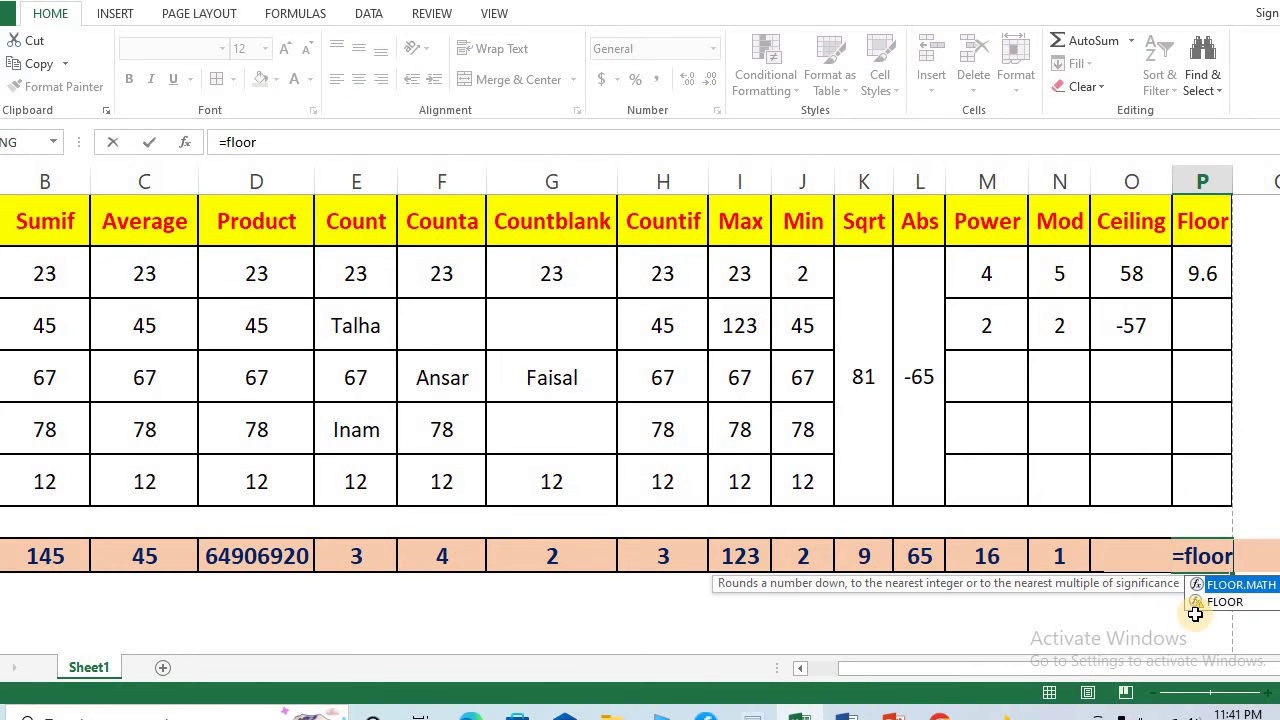
click(1195, 277)
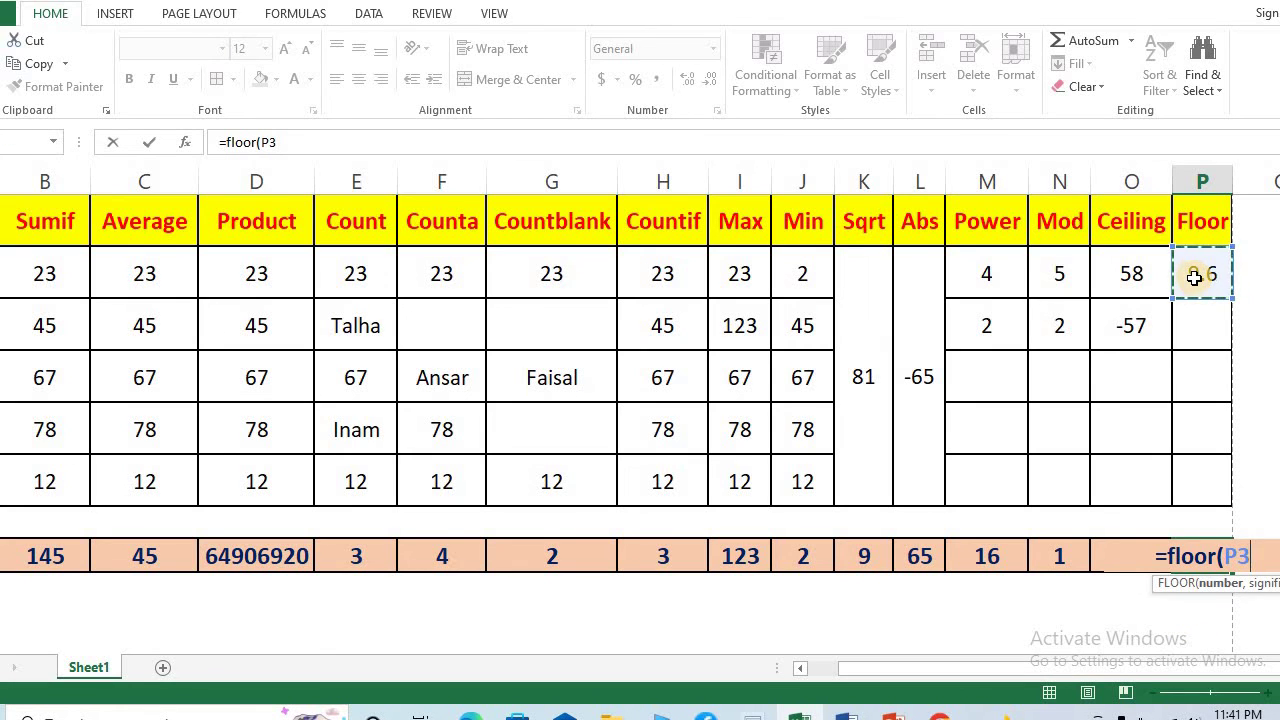
text(,1)
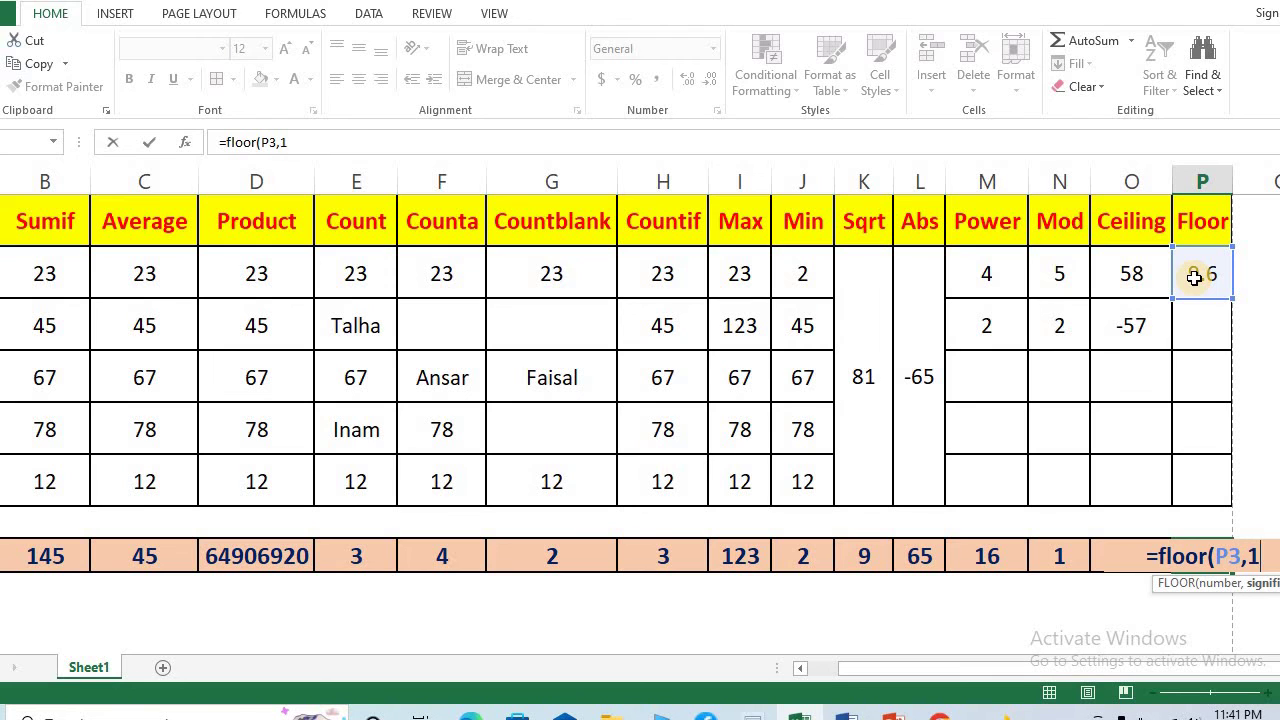
text())
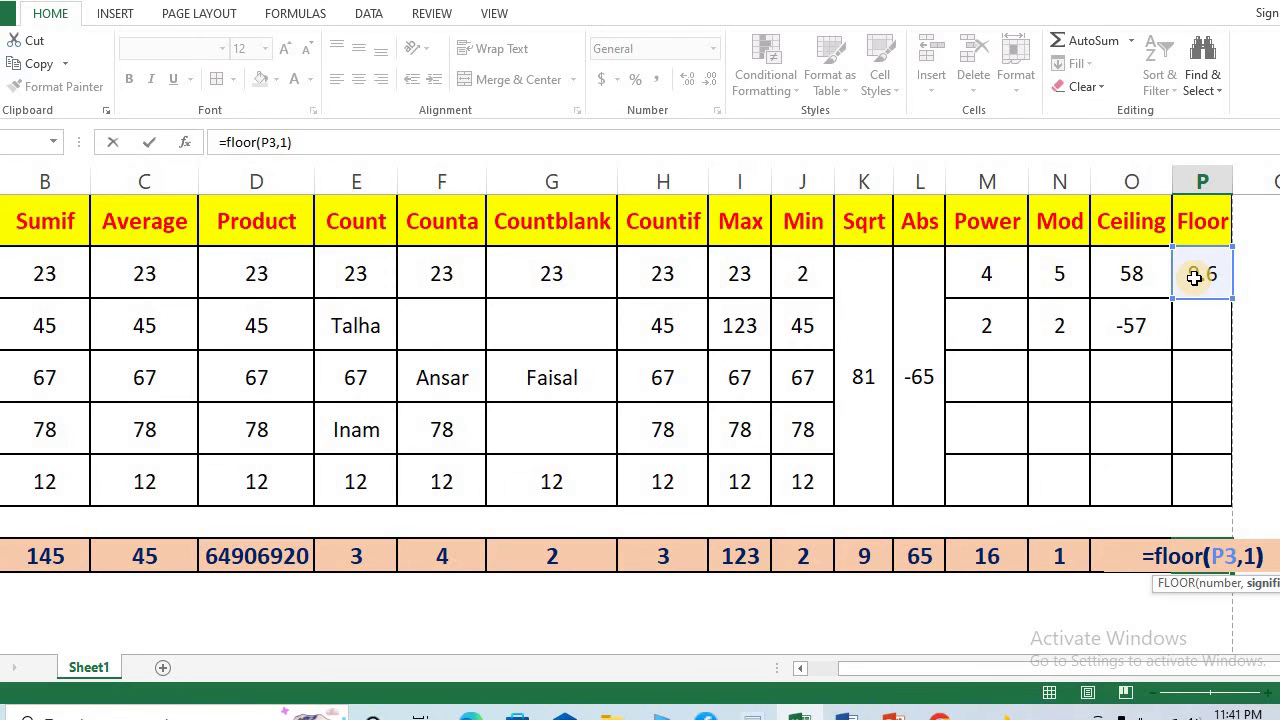
key(Return)
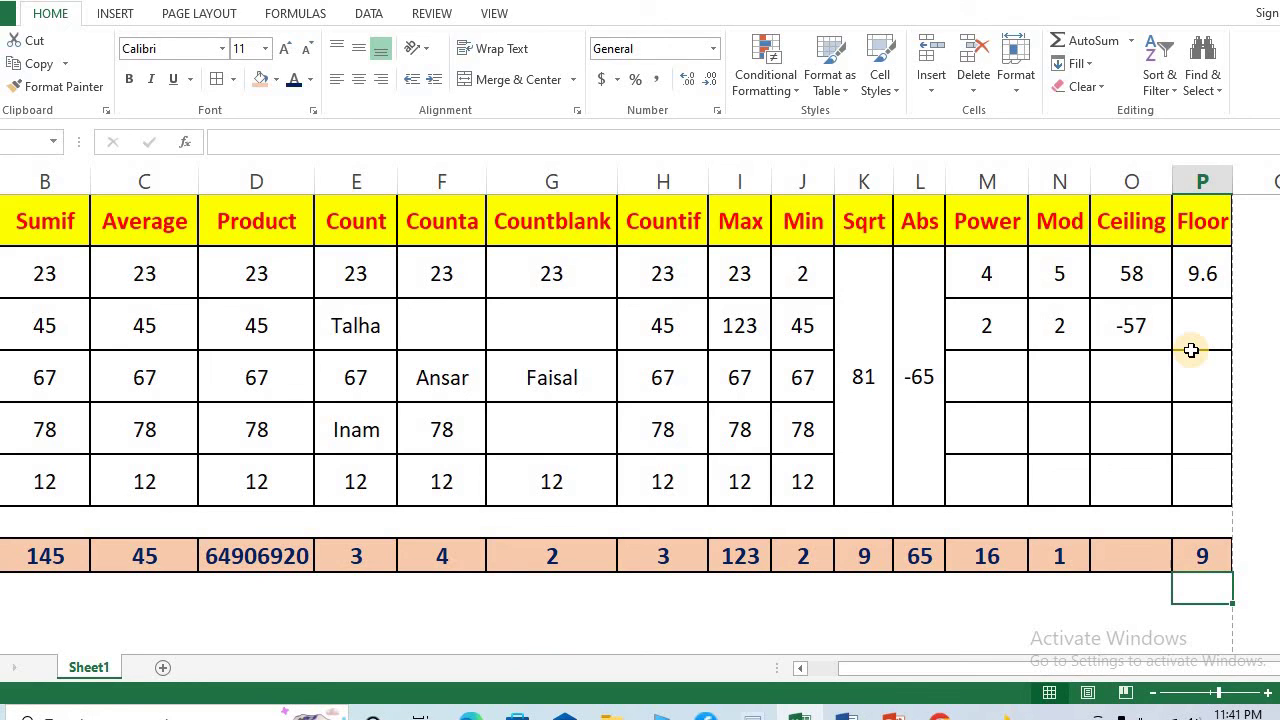
Step: Change the number in P3 under the Floor heading to -9.6 to test the formula with a negative value
click(1199, 285)
text(-)
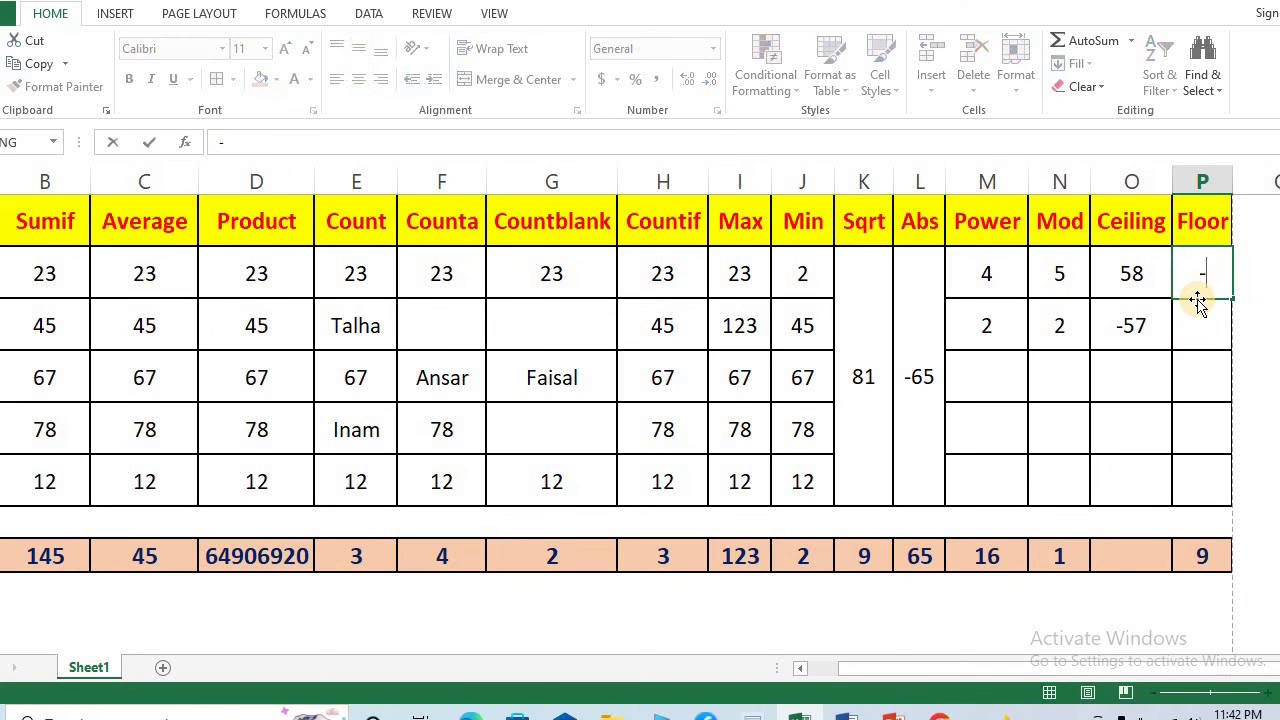
text(9.6)
key(Return)
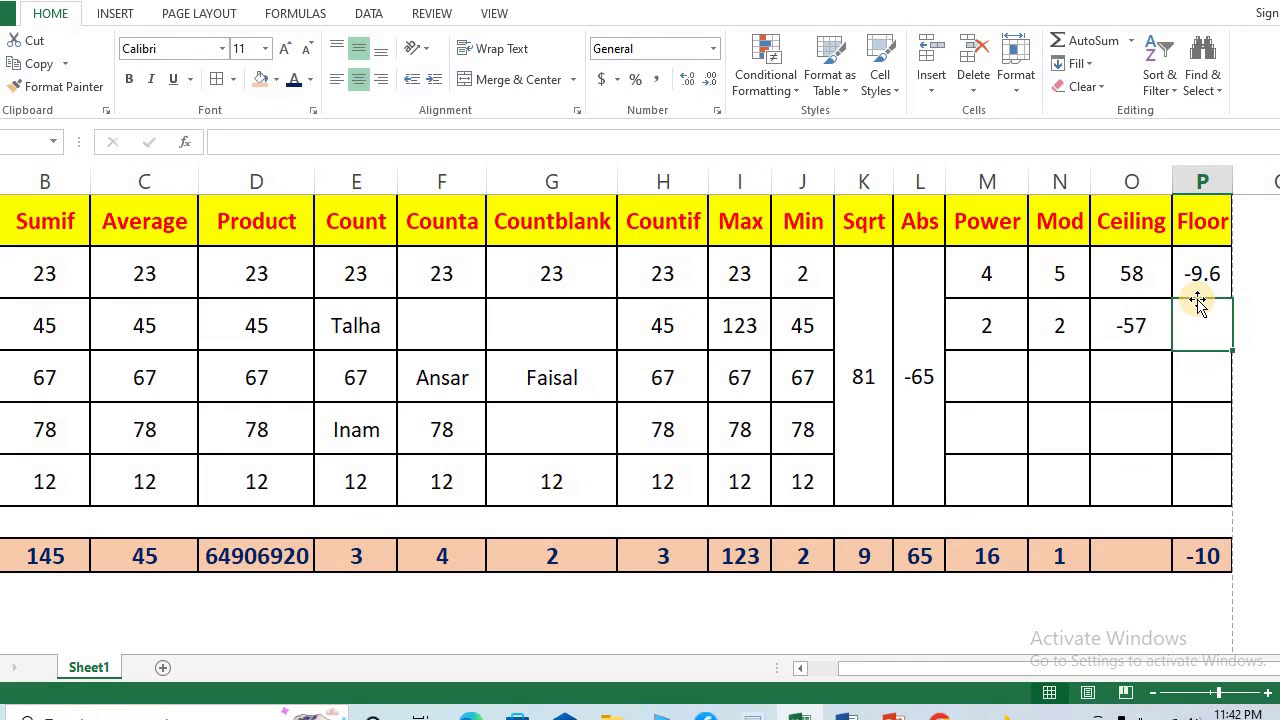